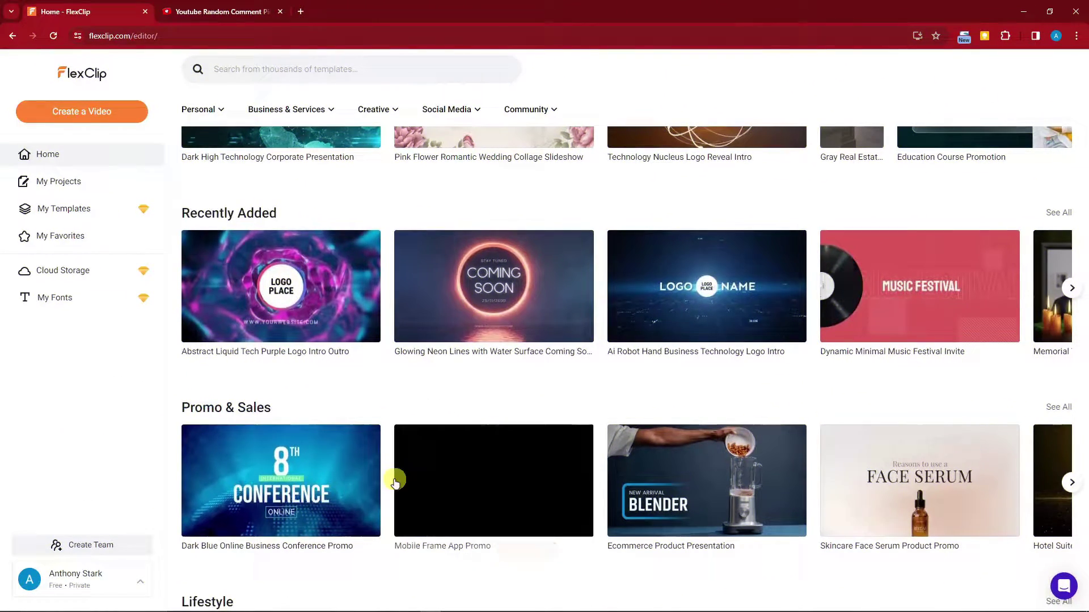
Browse the Home template rows to the Technology Nucleus Logo Reveal Intro card
mouse_move(696, 361)
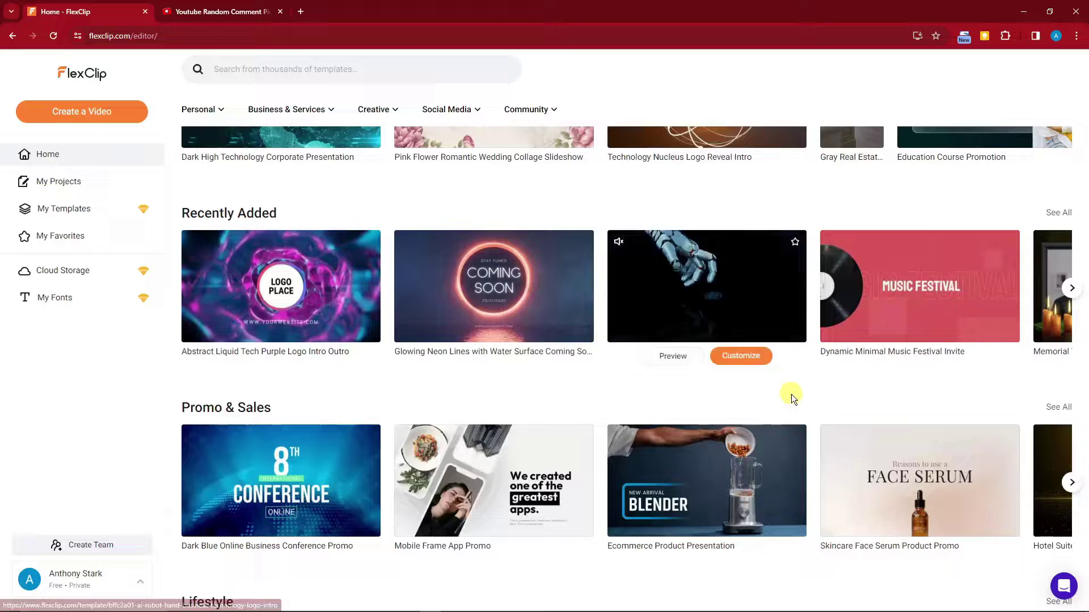
scroll(794, 397, "up", 3)
scroll(805, 393, "down", 4)
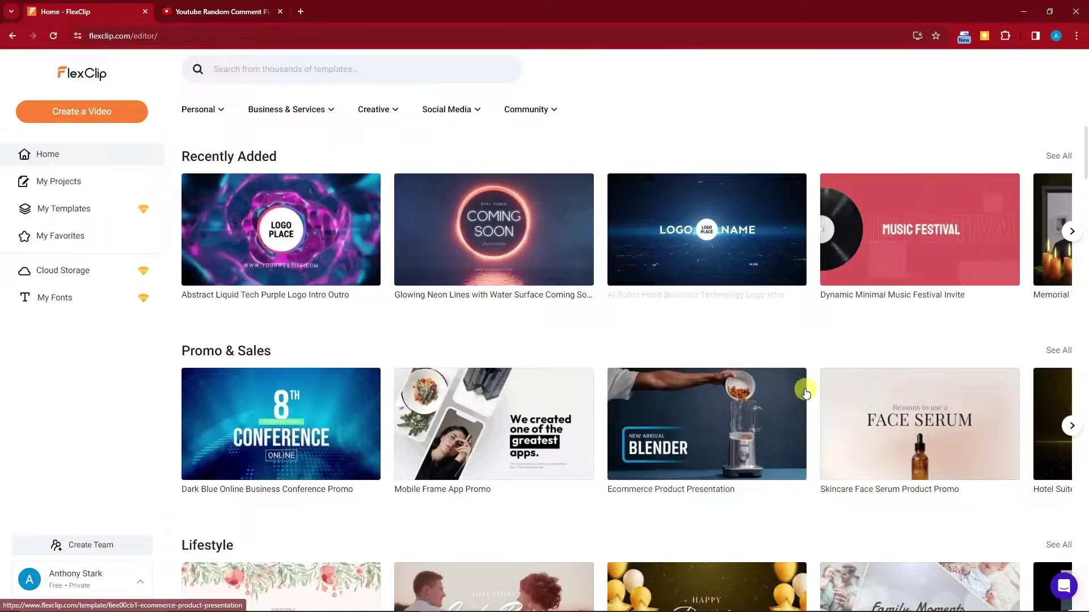
scroll(817, 324, "up", 4)
mouse_move(725, 229)
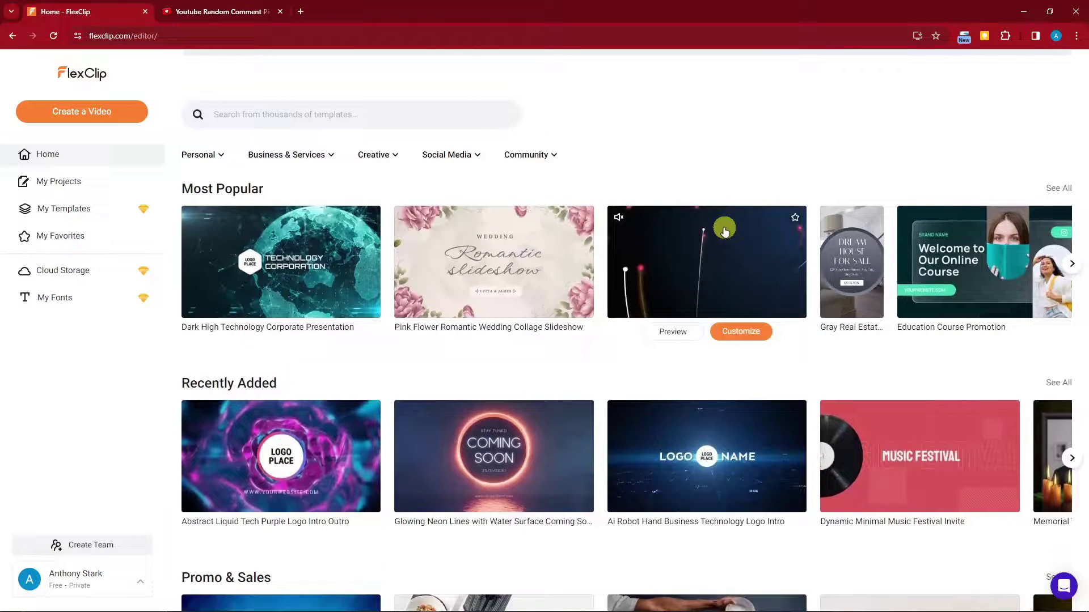
Open the Technology Nucleus preview, pause it and scrub back to the start
left_click(674, 332)
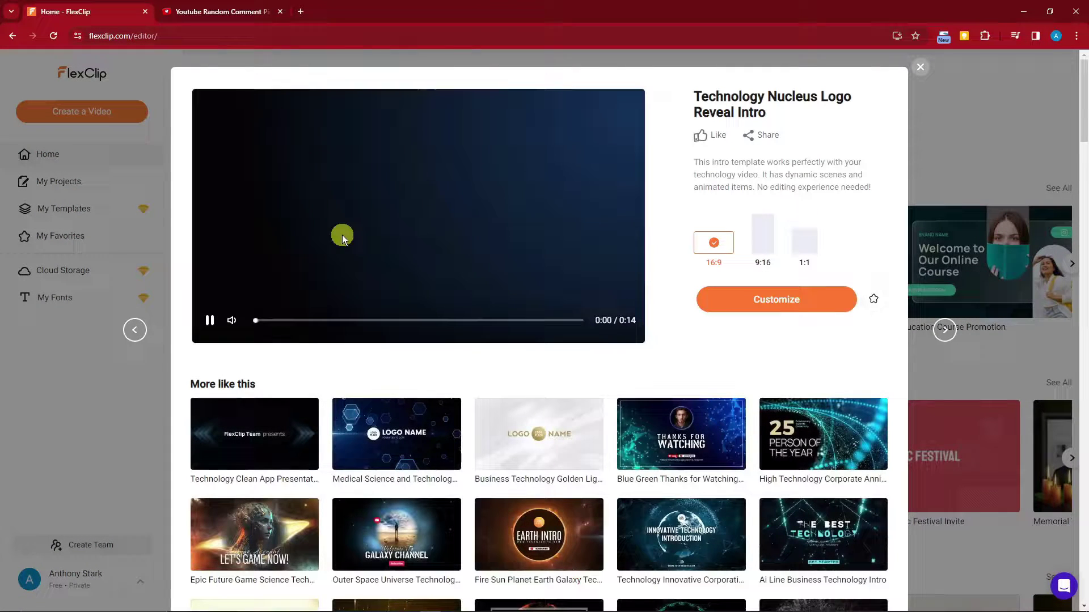
left_click(210, 320)
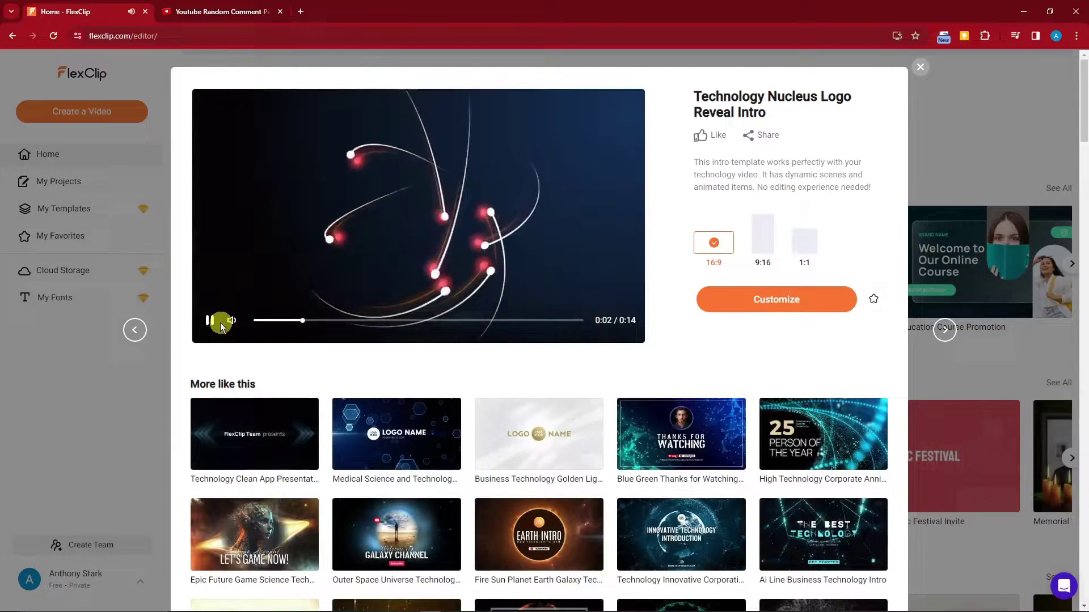
left_click_drag(263, 320, 214, 318)
left_click(231, 320)
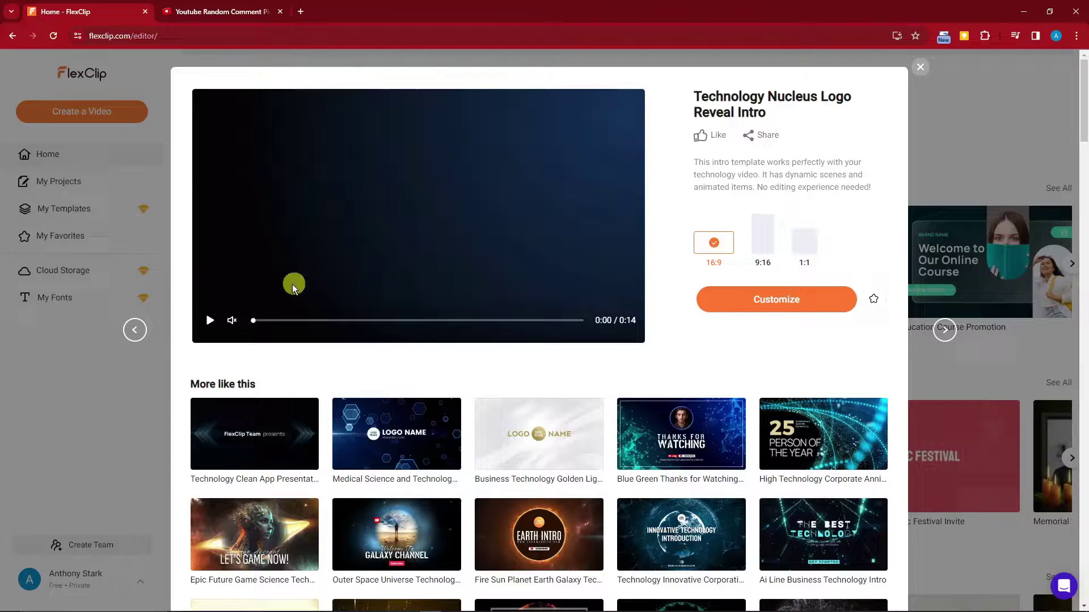
Replay the preview muted, rewind it, then unmute and play it again
left_click(204, 329)
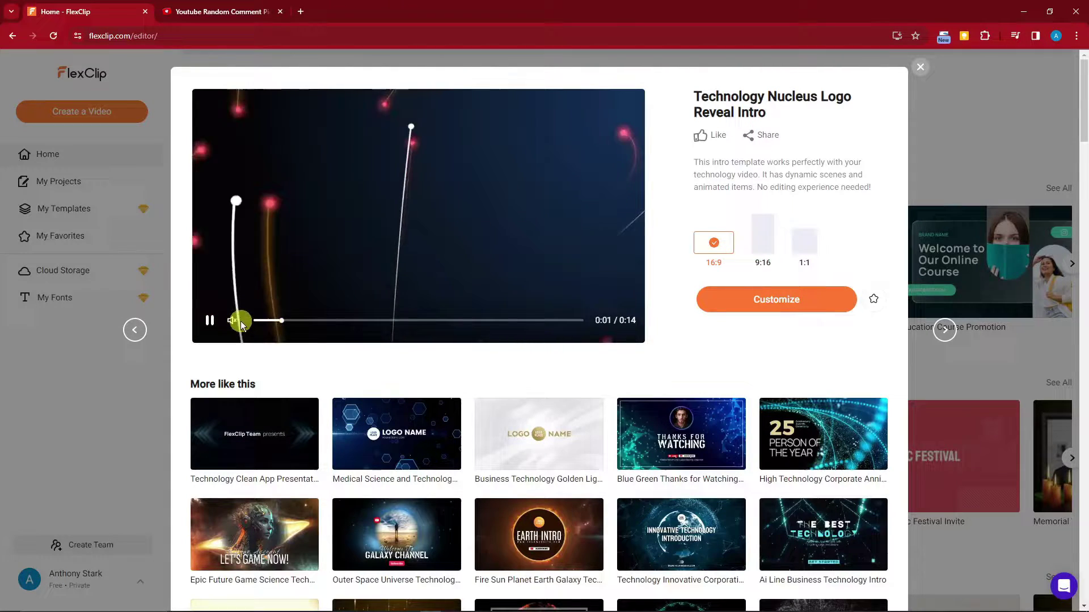
left_click(234, 322)
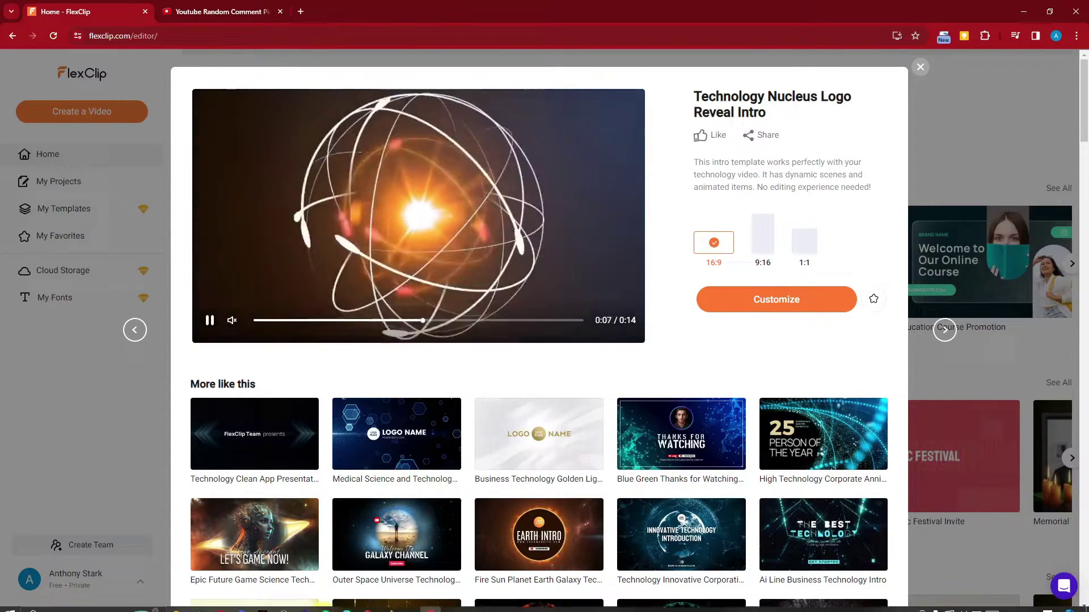
left_click(211, 336)
left_click(256, 321)
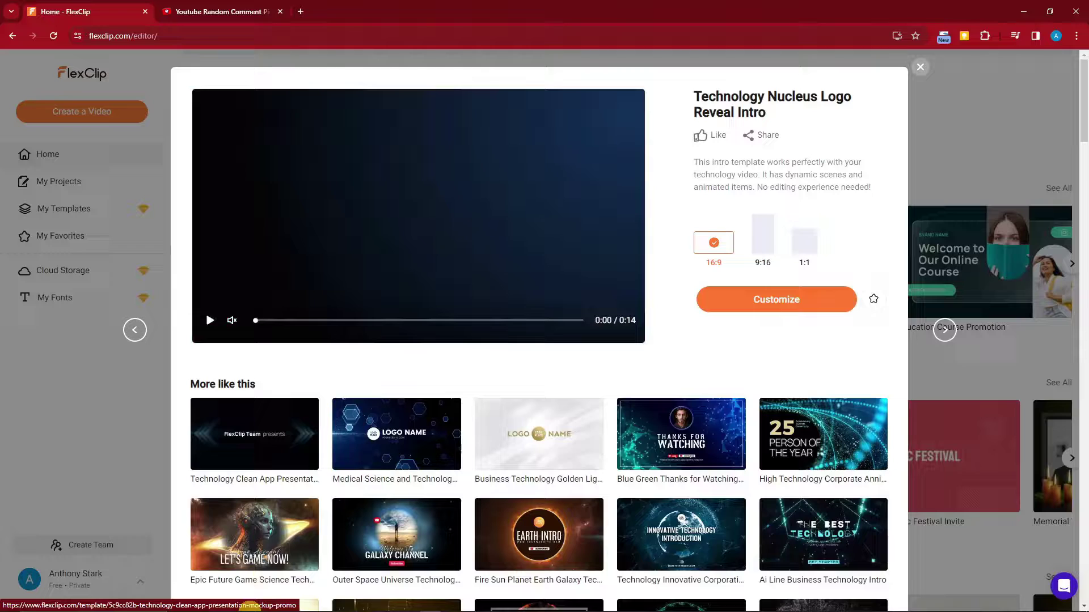
left_click(283, 604)
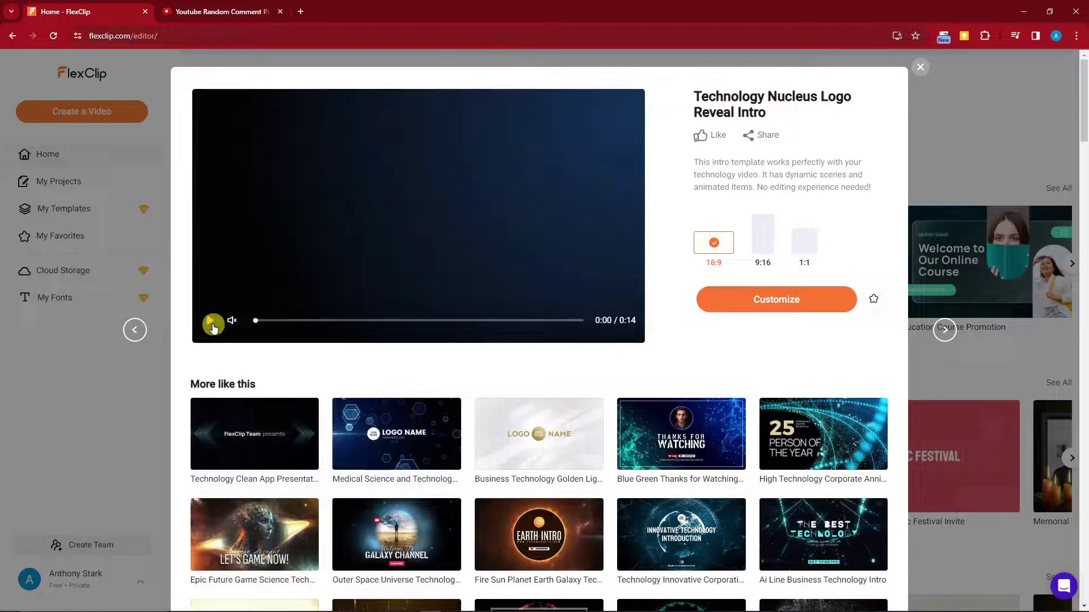
left_click(232, 321)
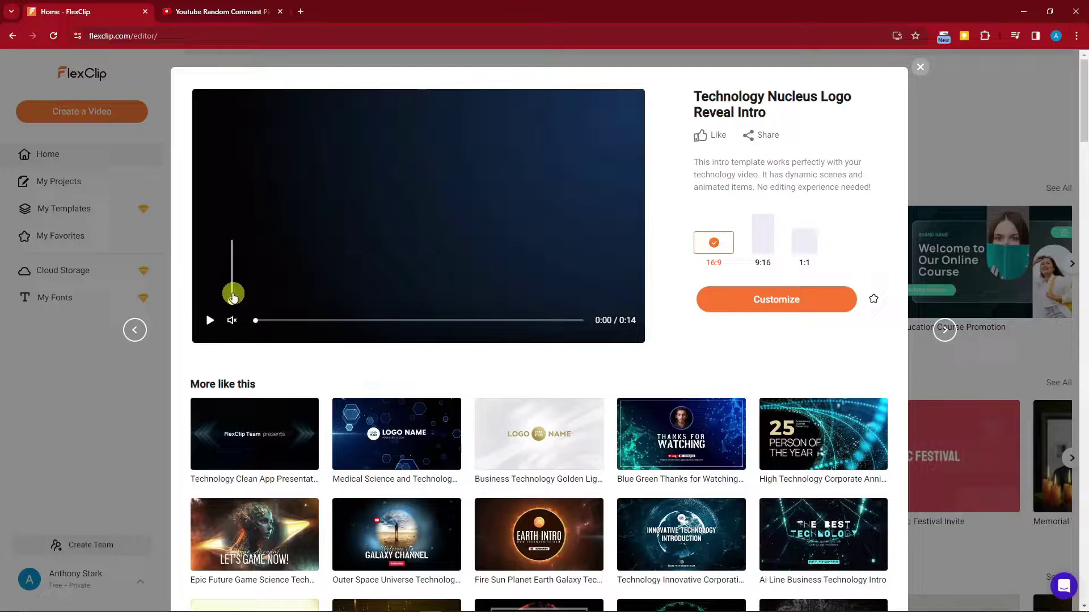
left_click(211, 322)
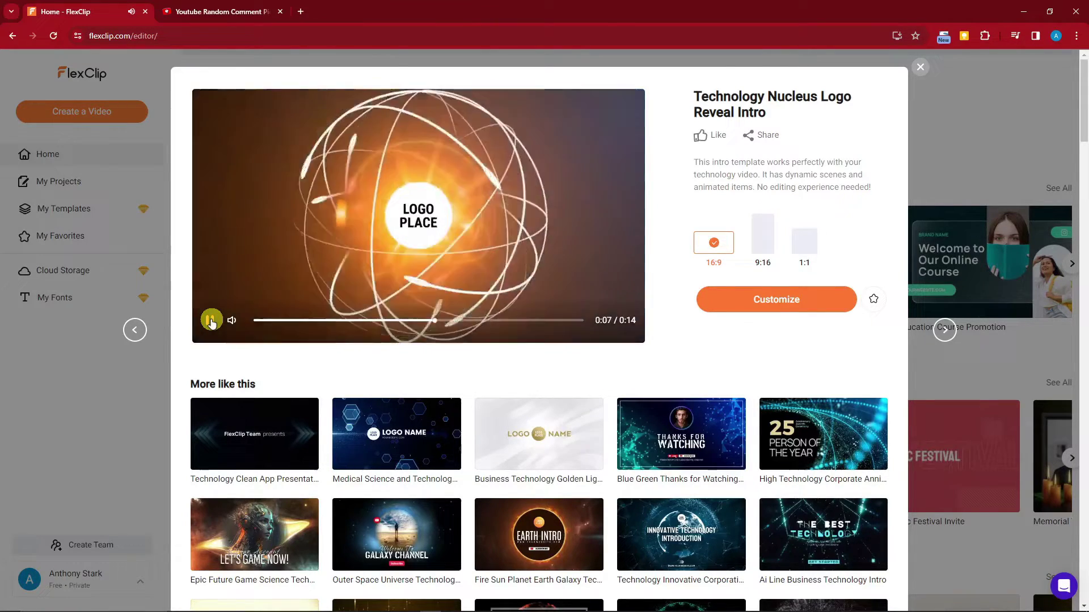
Close the Technology Nucleus preview and open the Ecommerce Product Presentation preview
left_click(920, 67)
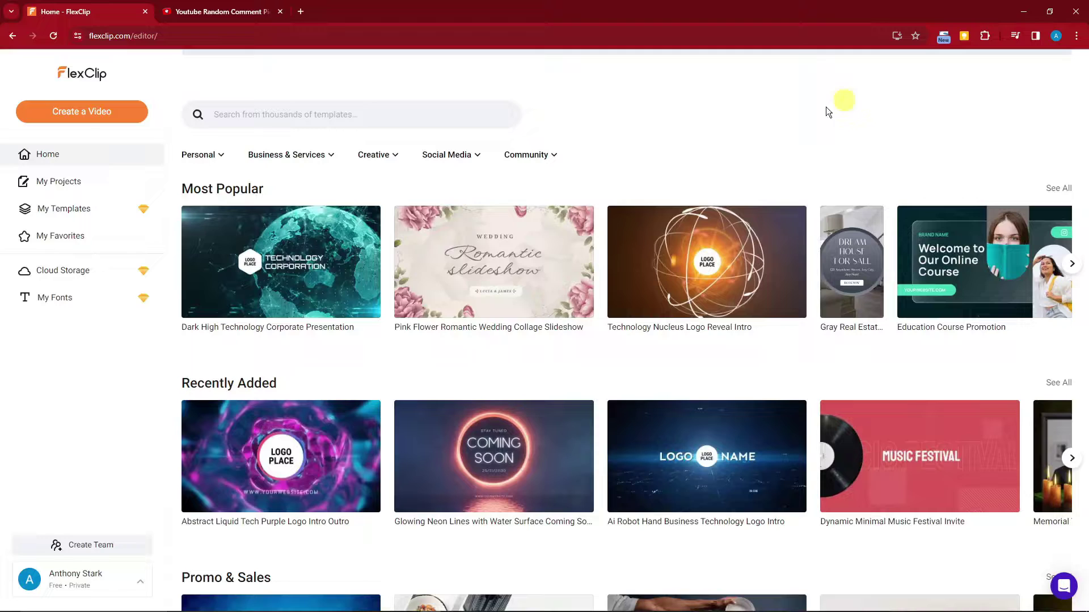
scroll(616, 300, "down", 4)
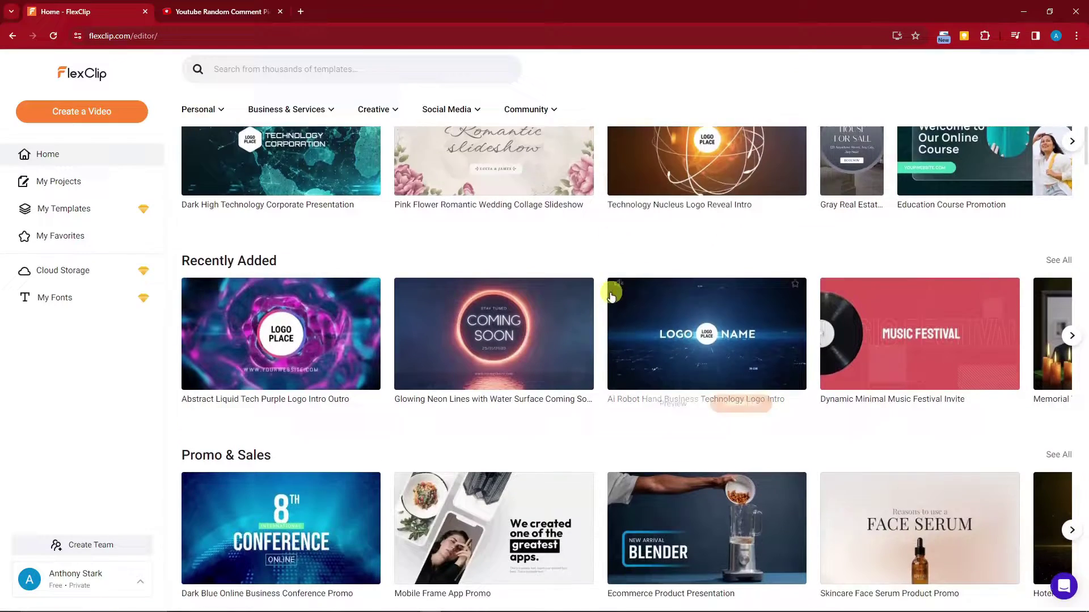
scroll(617, 300, "down", 2)
scroll(796, 405, "down", 6)
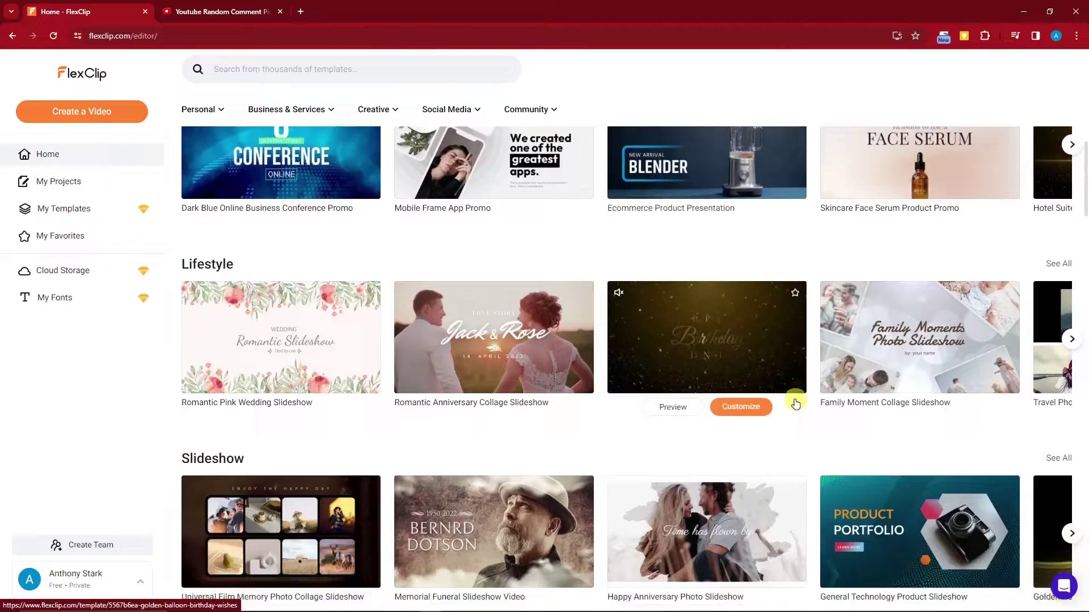
scroll(664, 482, "down", 5)
scroll(718, 345, "up", 10)
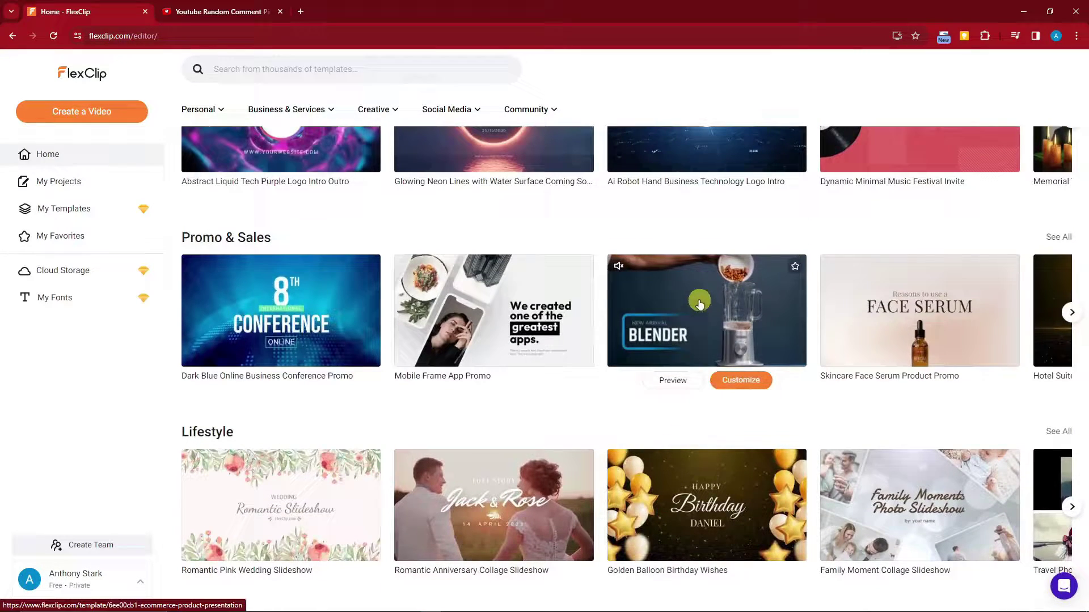
left_click(675, 380)
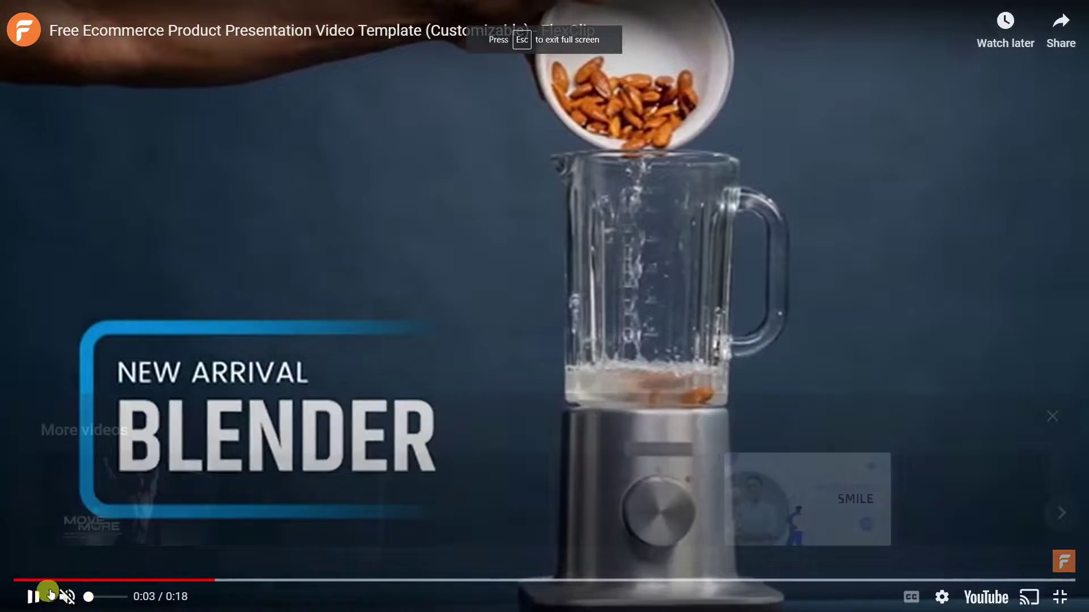
Play the Ecommerce preview from the start with sound, pausing at 0:09
left_click_drag(140, 579, 17, 580)
left_click_drag(90, 597, 115, 601)
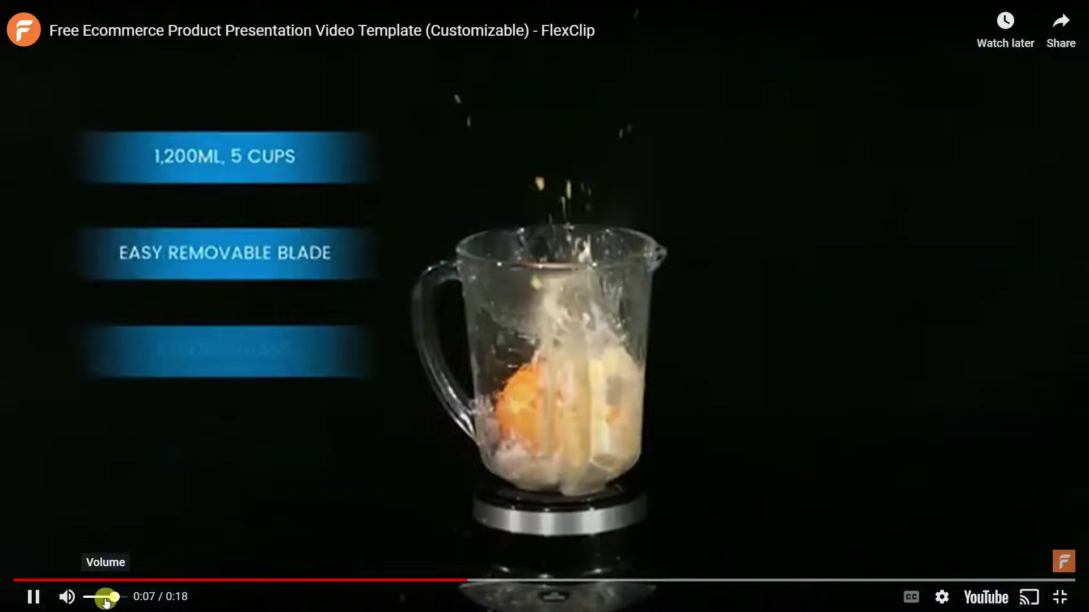
left_click(28, 598)
Leave fullscreen, close the Ecommerce preview and return to the top of Home
left_click(1059, 597)
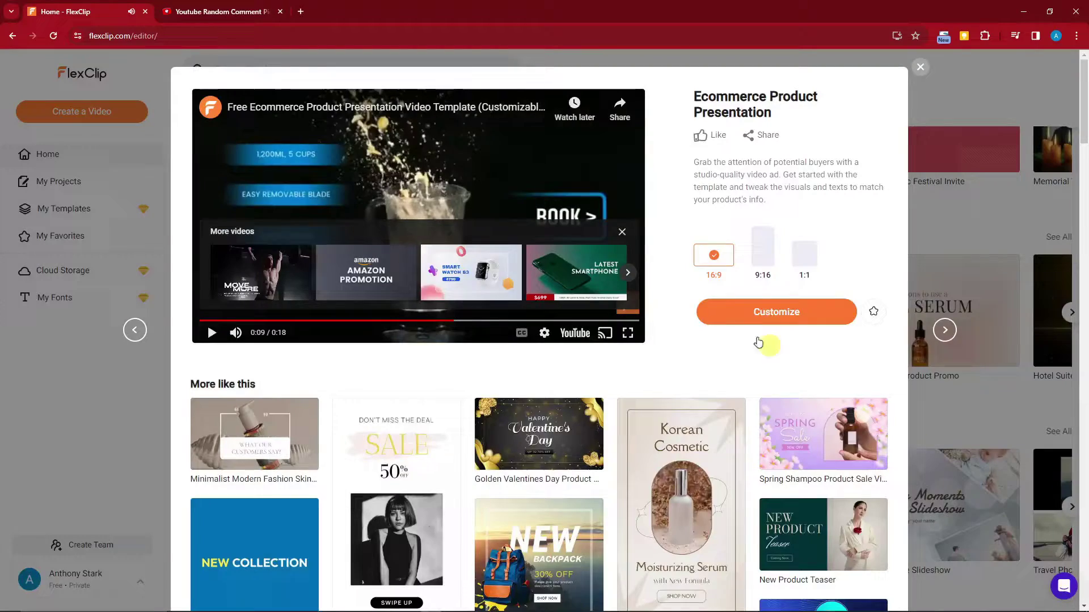
left_click(920, 67)
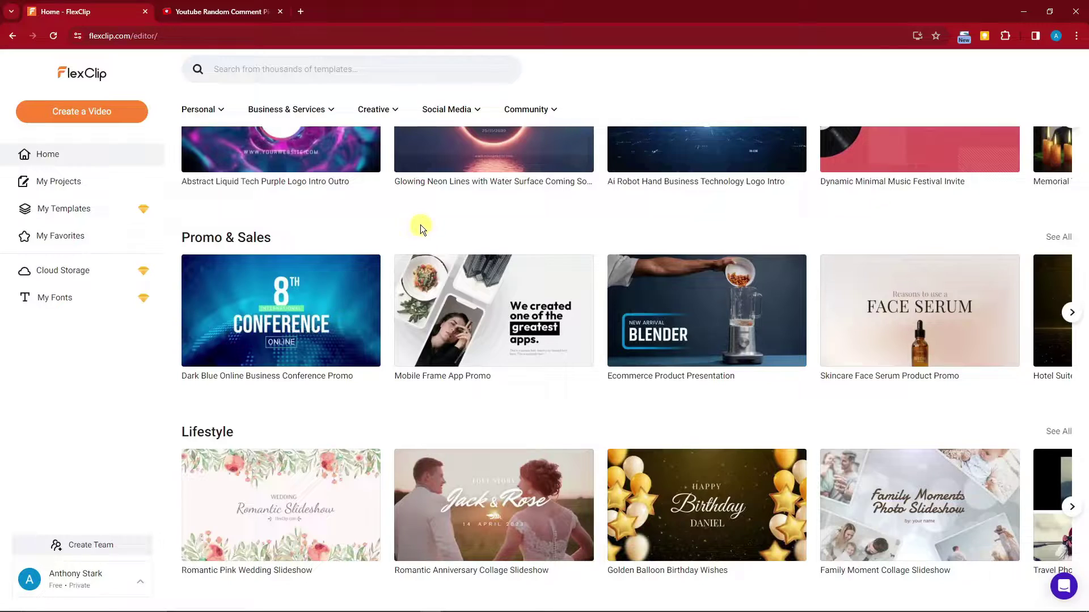
scroll(669, 339, "up", 3)
scroll(664, 338, "up", 5)
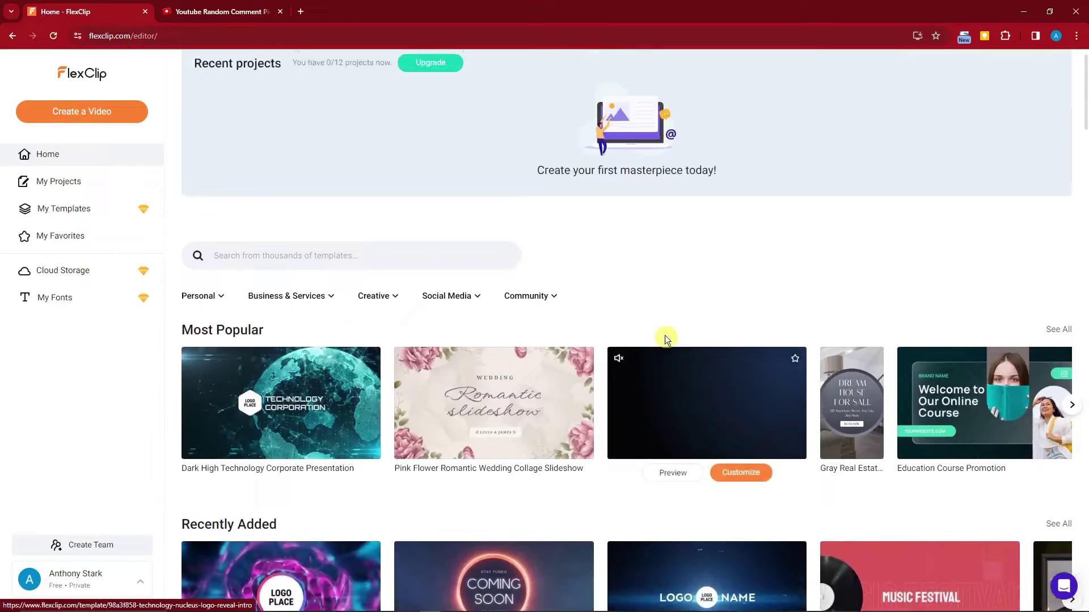
scroll(627, 316, "down", 5)
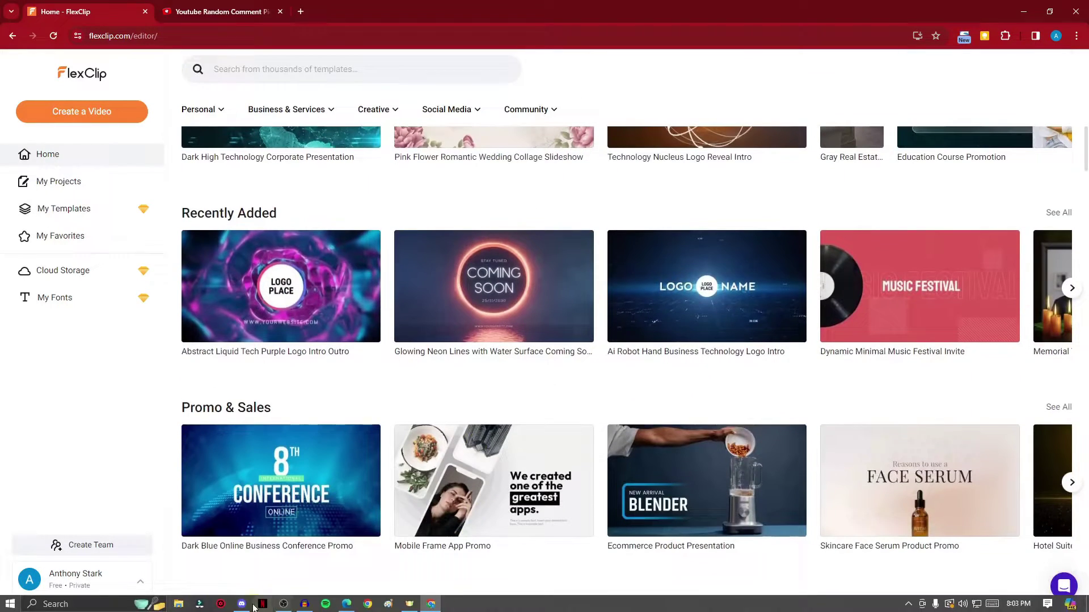
left_click(284, 604)
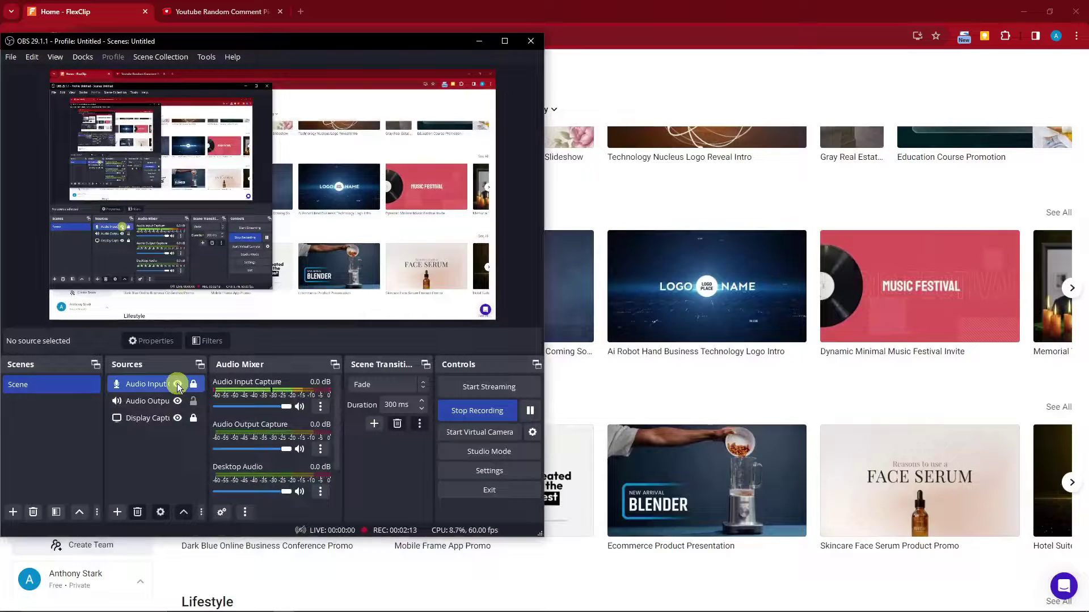
left_click(479, 41)
scroll(537, 440, "up", 5)
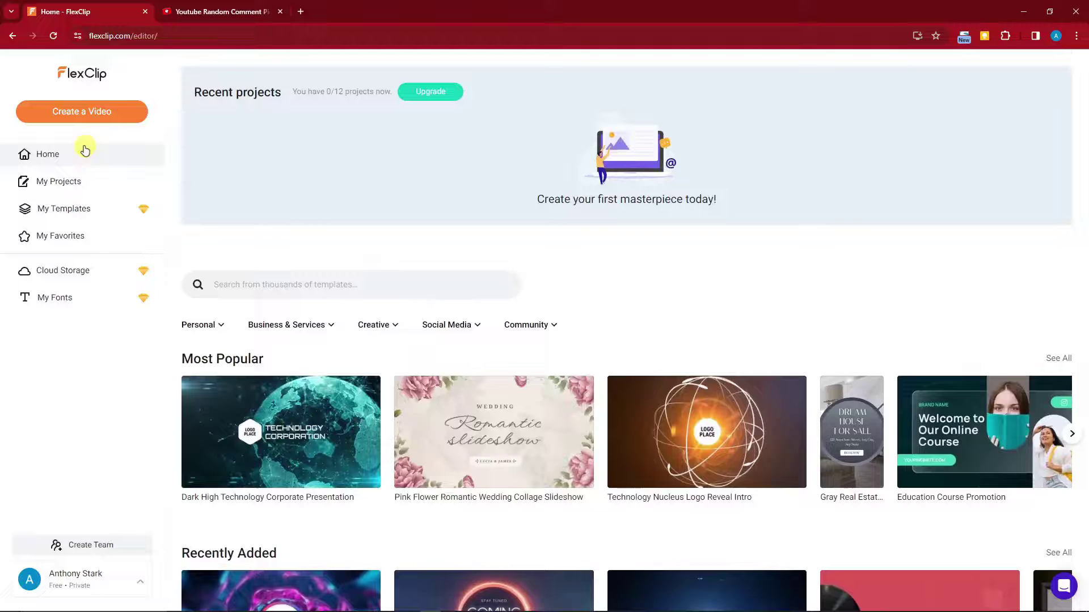
Create a new 16:9 video project in the editor
left_click(80, 111)
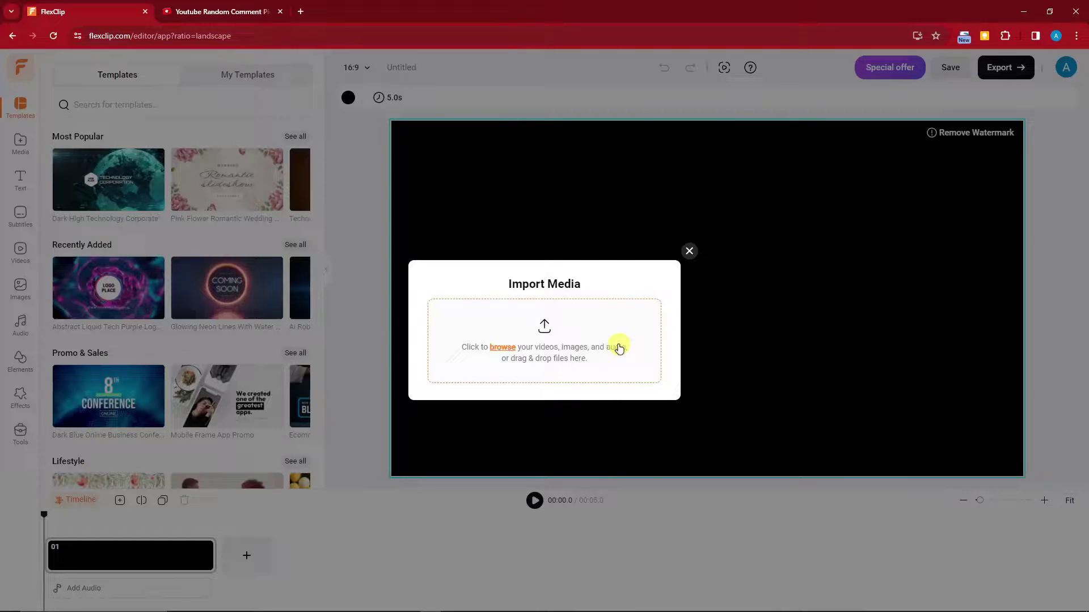
Dismiss Import Media and show the Tools panel's AI-powered and recording tools
left_click(691, 252)
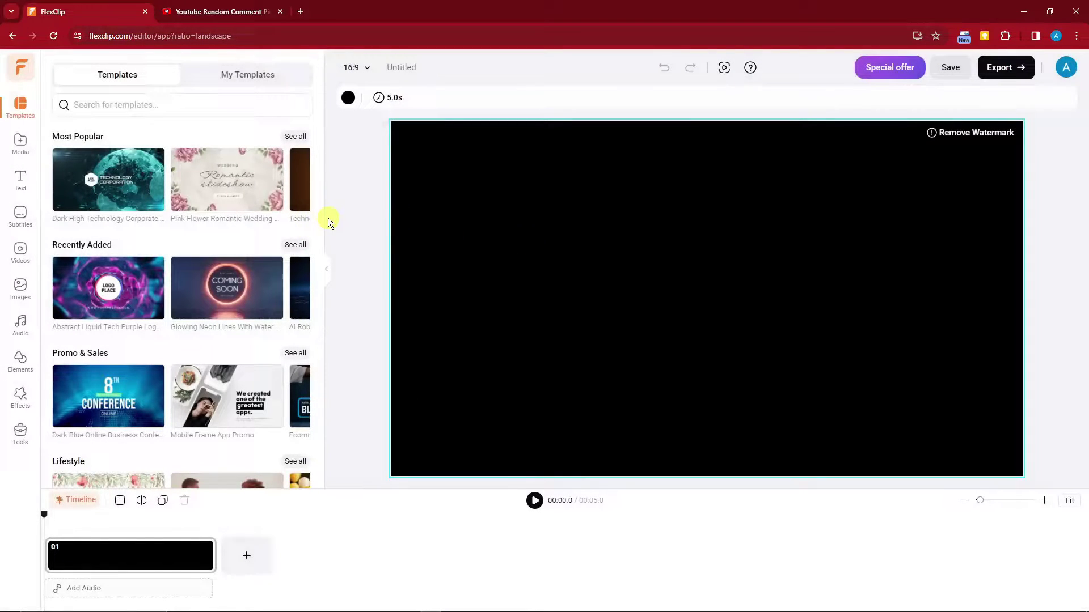
scroll(59, 220, "down", 3)
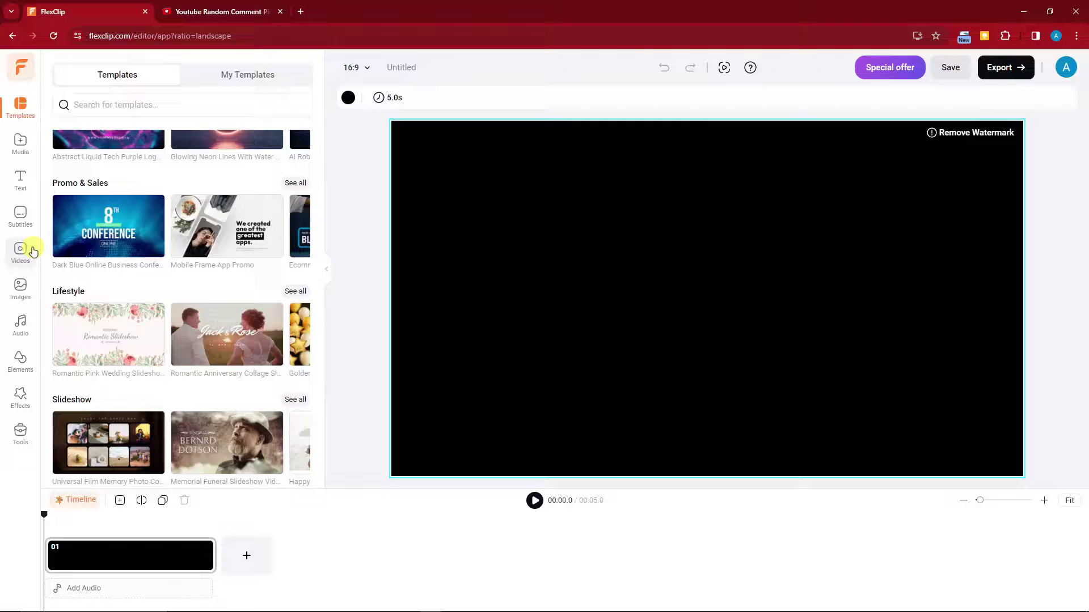
left_click(21, 432)
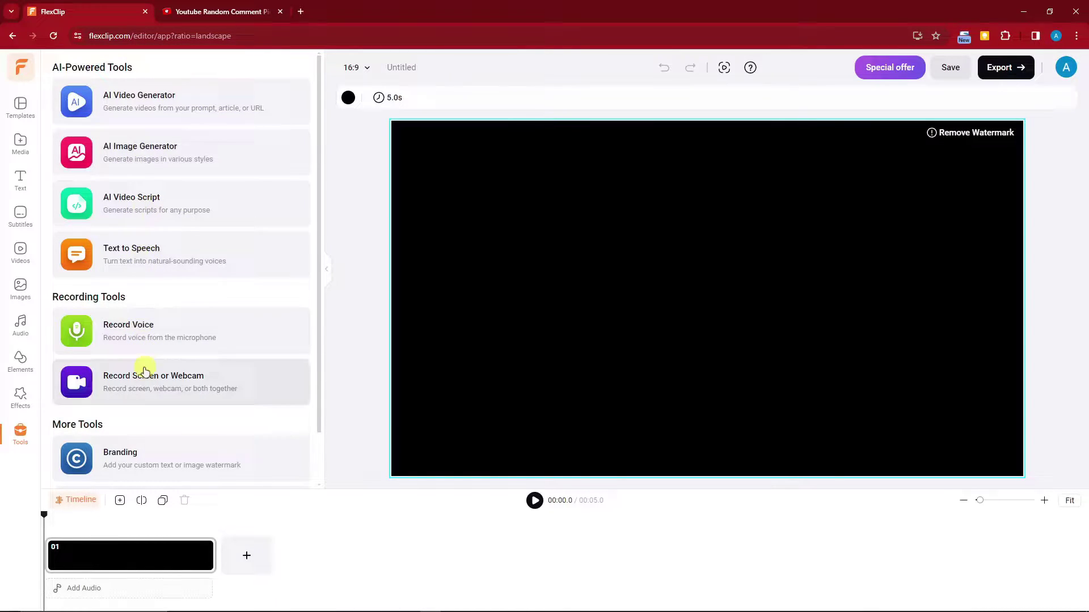
scroll(142, 385, "down", 2)
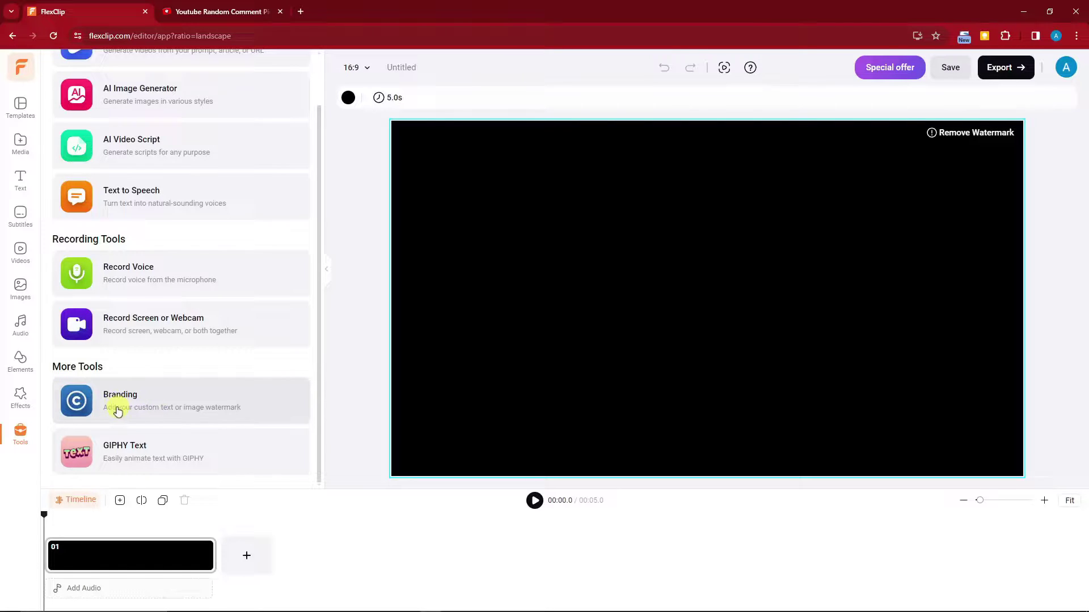
scroll(141, 412, "up", 2)
scroll(144, 414, "down", 2)
scroll(157, 414, "up", 2)
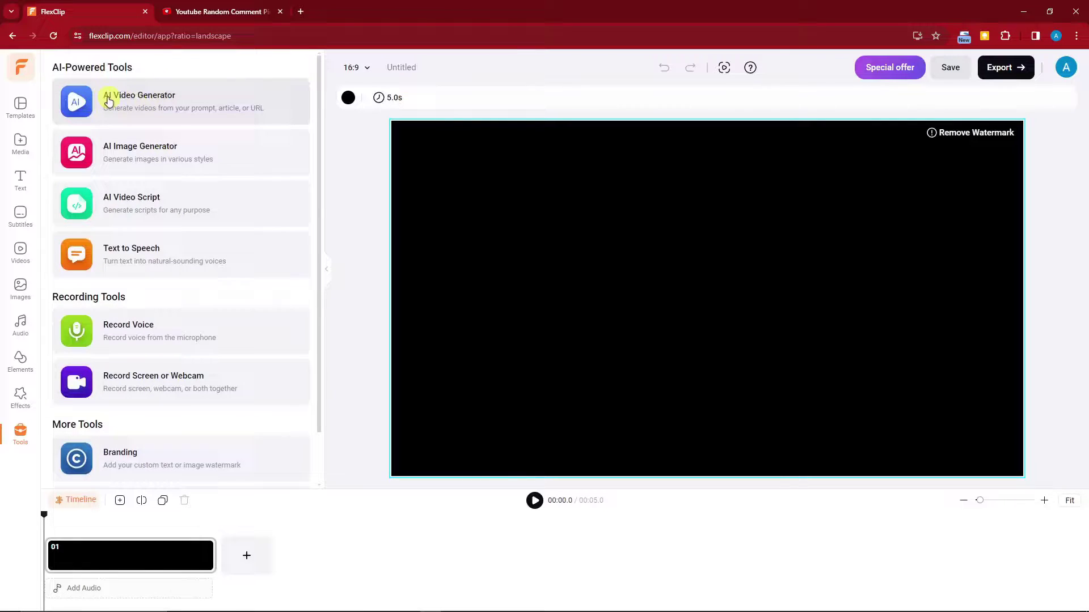
In AI Text to Video, write the prompt 'The 7 wonders of the world.'
left_click(81, 103)
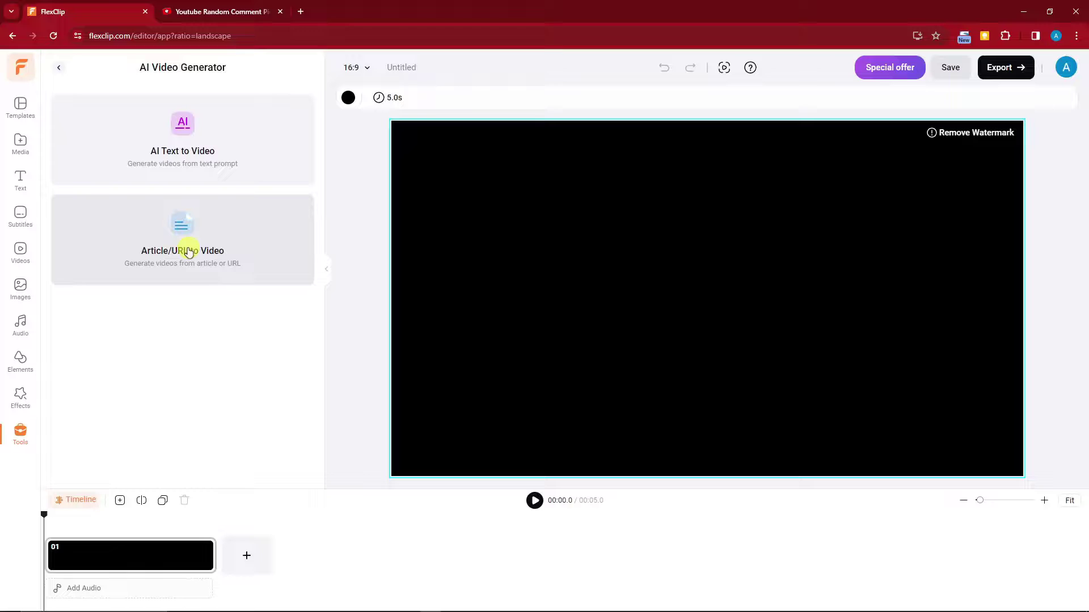
left_click(181, 123)
left_click(101, 138)
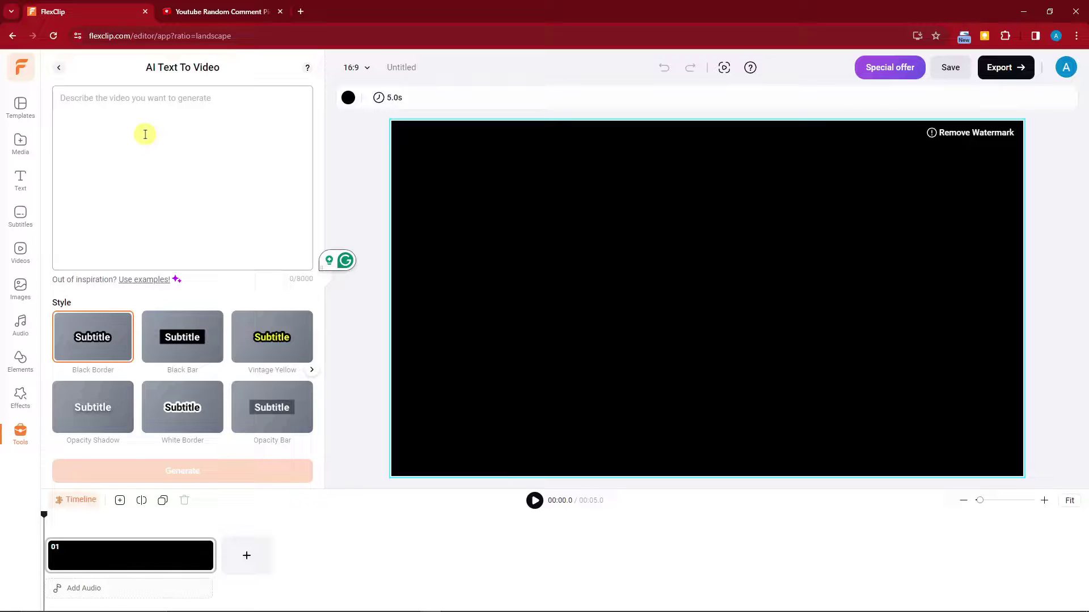
type("The 7")
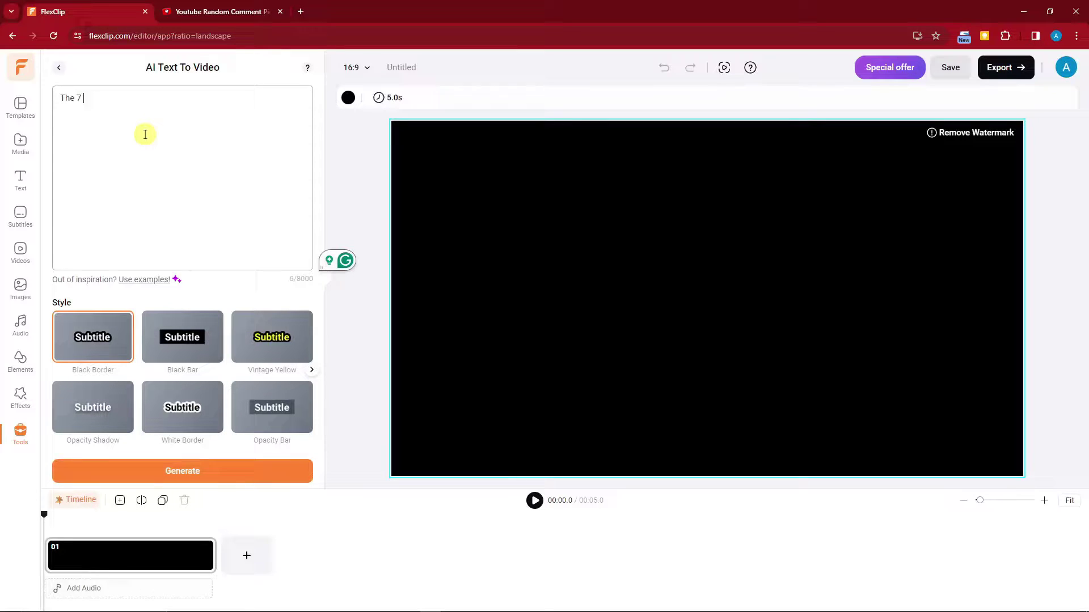
type(" wonders of the world.")
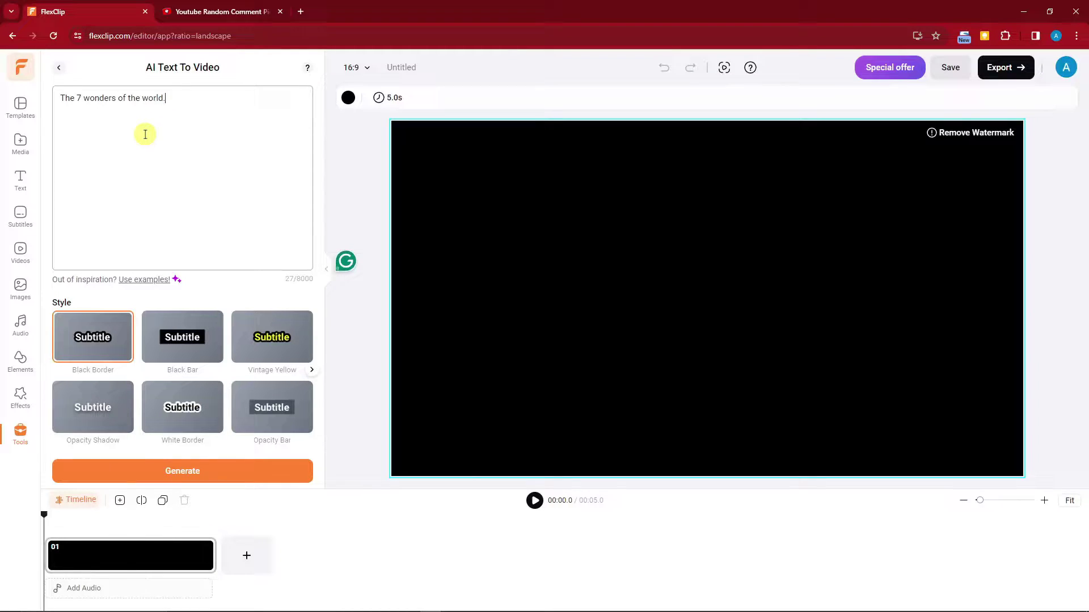
mouse_move(185, 97)
left_mouse_down()
mouse_move(90, 97)
mouse_move(182, 100)
left_mouse_up()
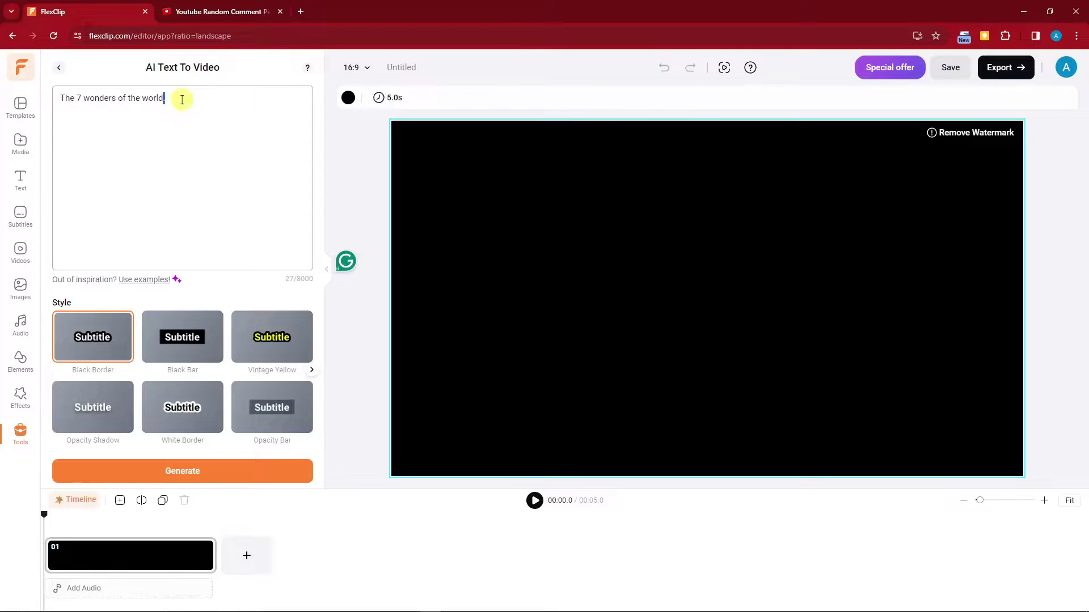
left_click(204, 135)
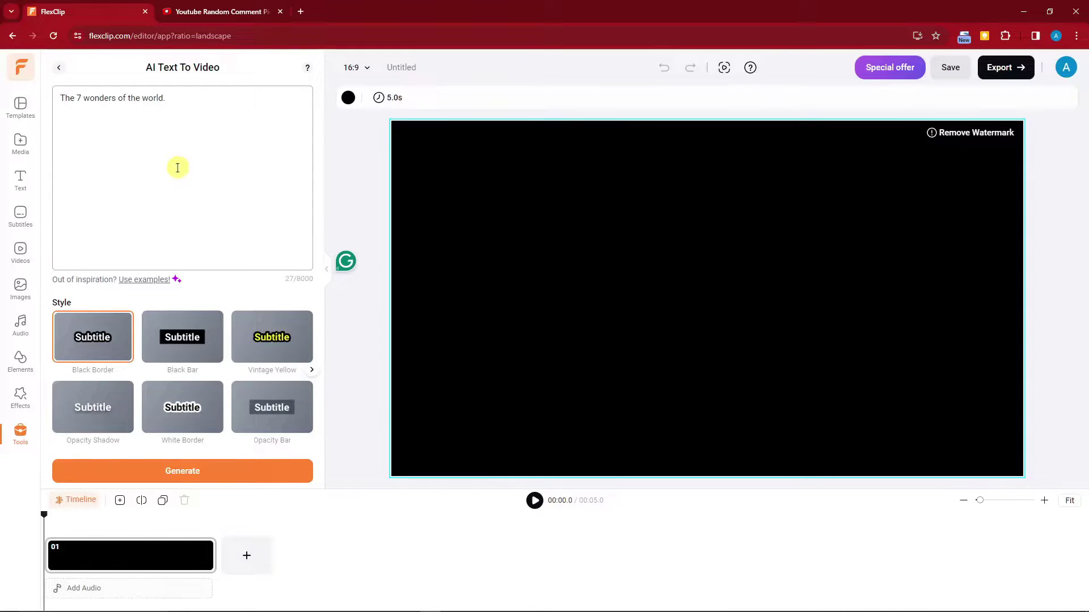
left_click(55, 287)
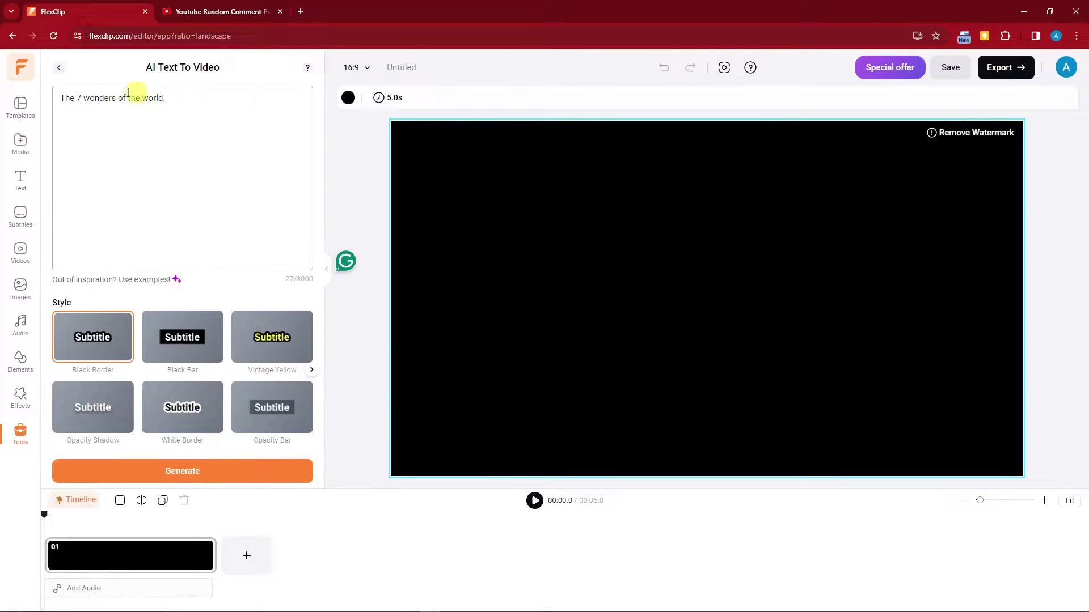
Choose the Vintage Yellow subtitle style
left_click_drag(187, 95, 28, 101)
left_click(202, 126)
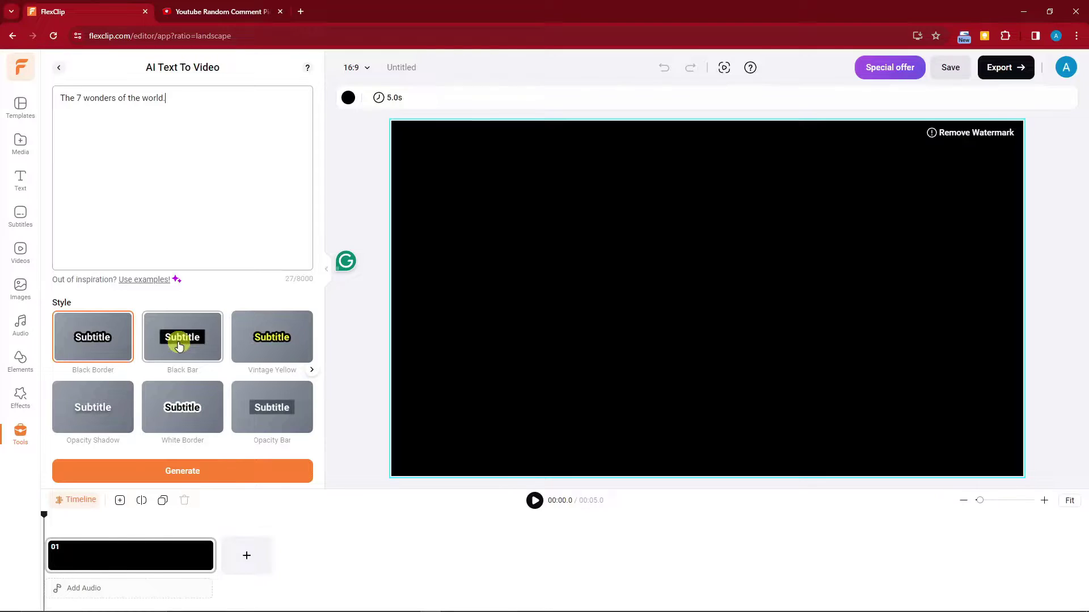
left_click(270, 340)
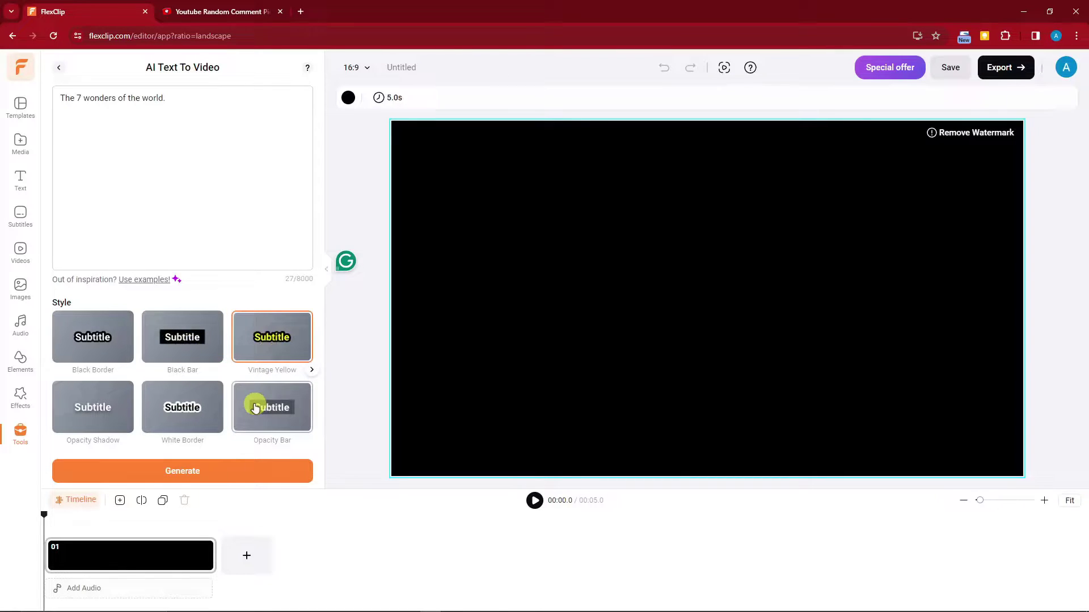
Generate the seven-wonders storyboard and preview the Great Pyramid clip
left_click(192, 479)
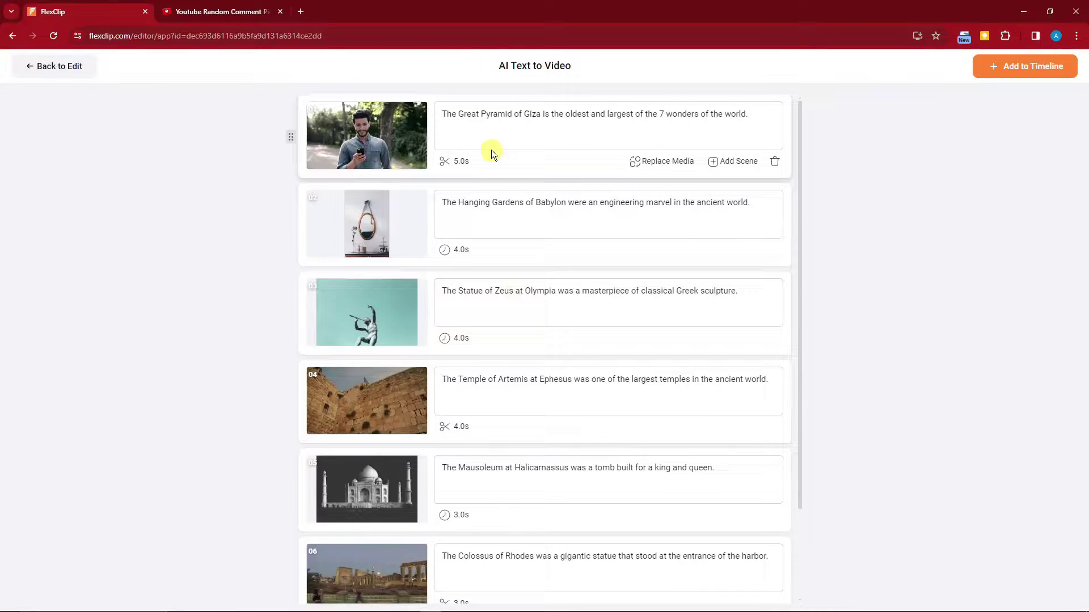
scroll(298, 282, "down", 2)
scroll(295, 288, "up", 2)
left_click(357, 138)
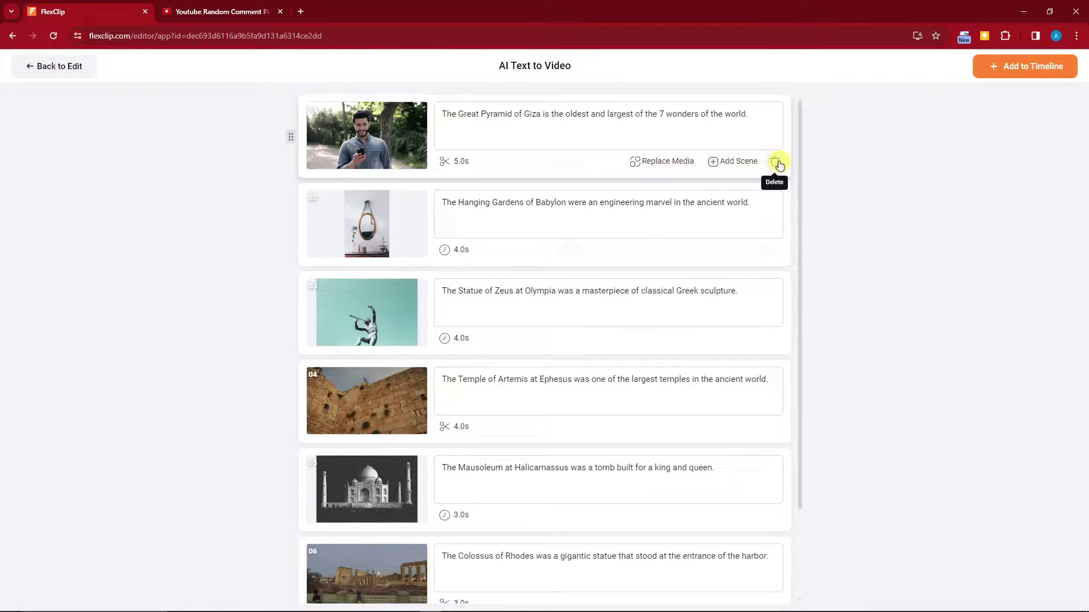
Move the Great Pyramid scene below the Hanging Gardens scene
scroll(284, 149, "down", 1)
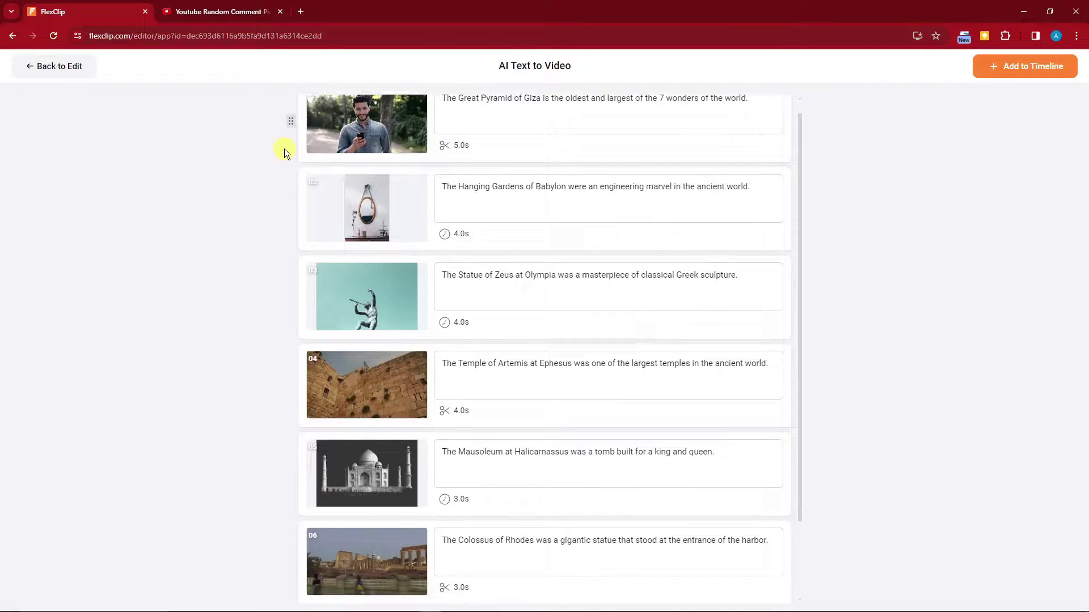
scroll(275, 139, "up", 1)
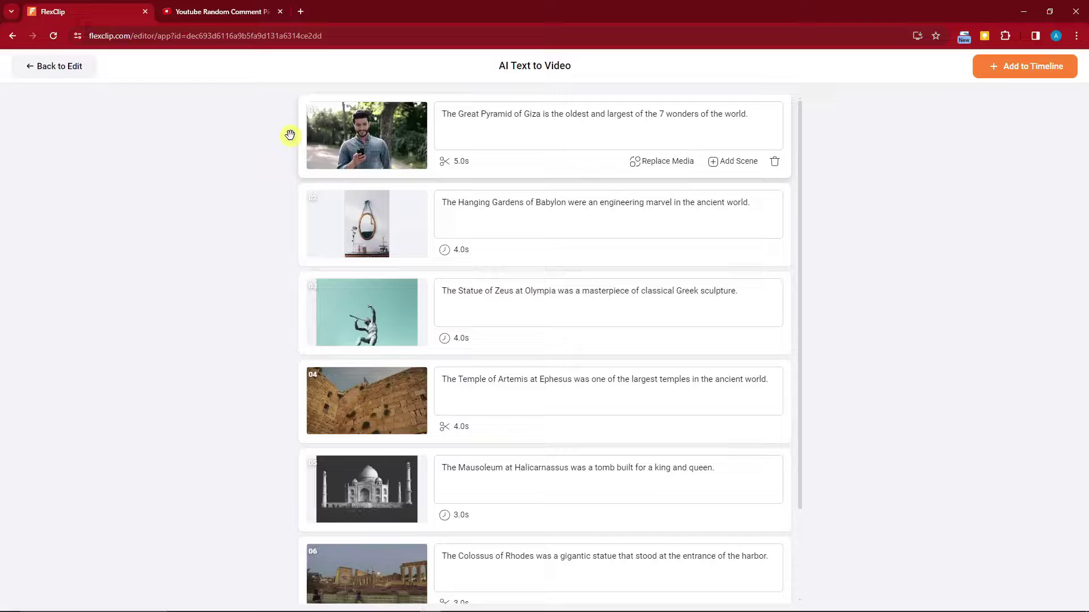
left_click_drag(290, 134, 282, 258)
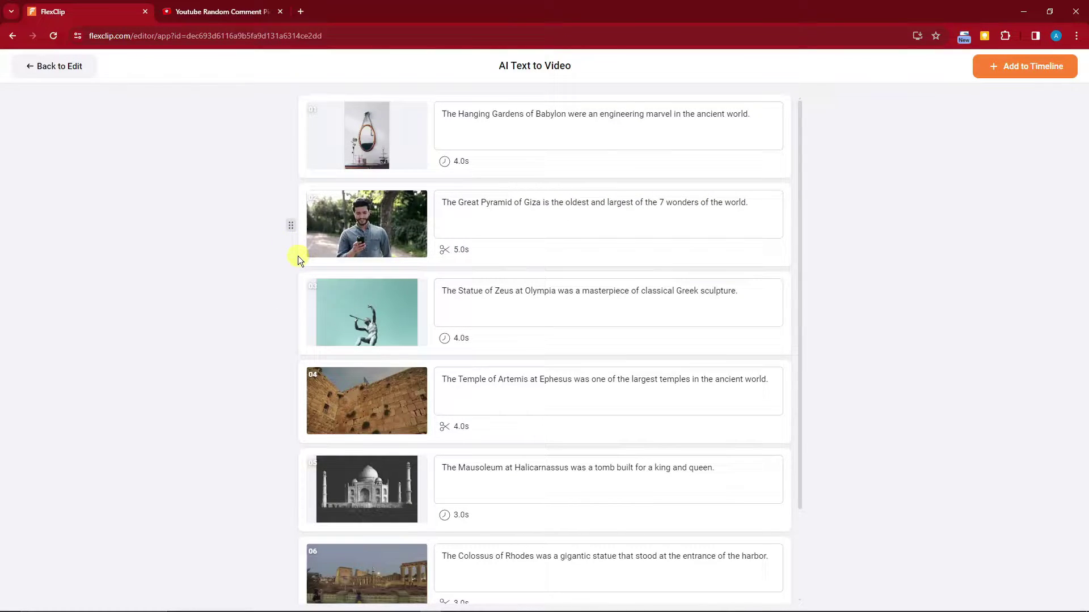
scroll(355, 264, "down", 2)
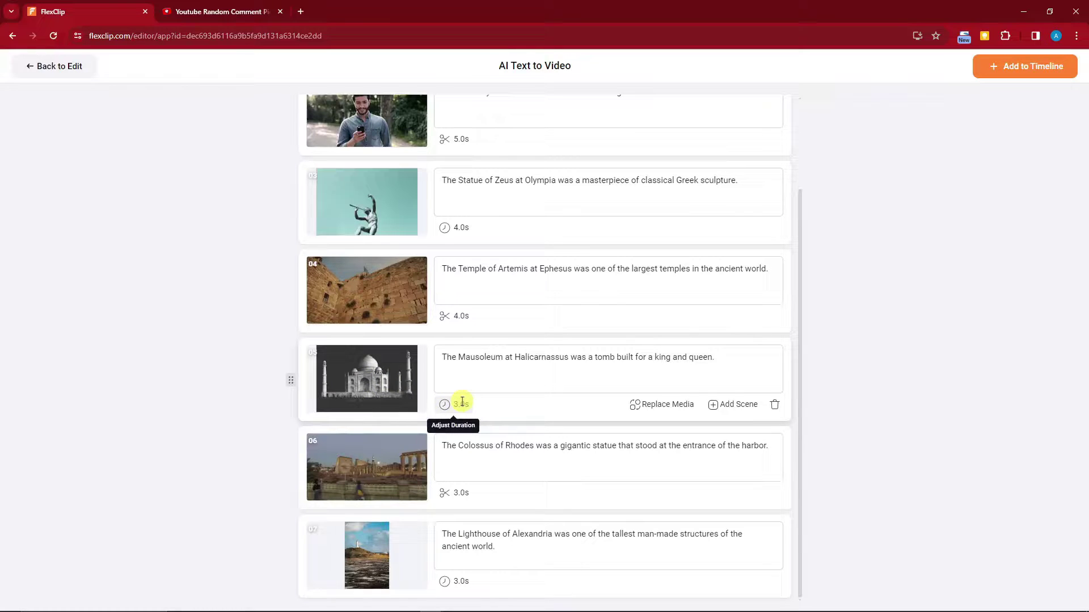
Search replacement media for the Mausoleum scene, previewing and discarding a church image
left_click(374, 388)
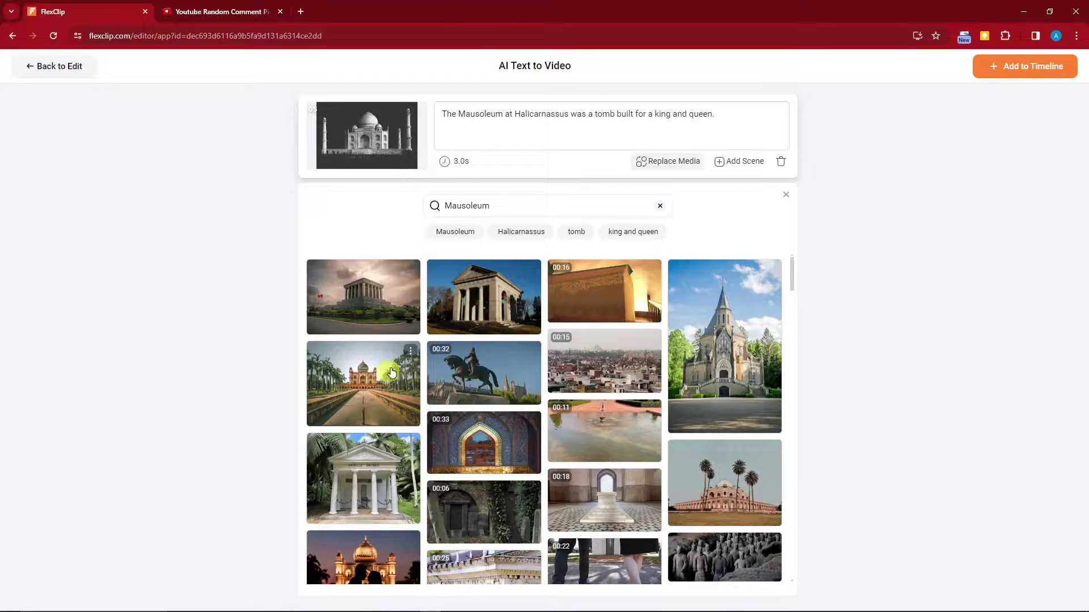
left_click(740, 345)
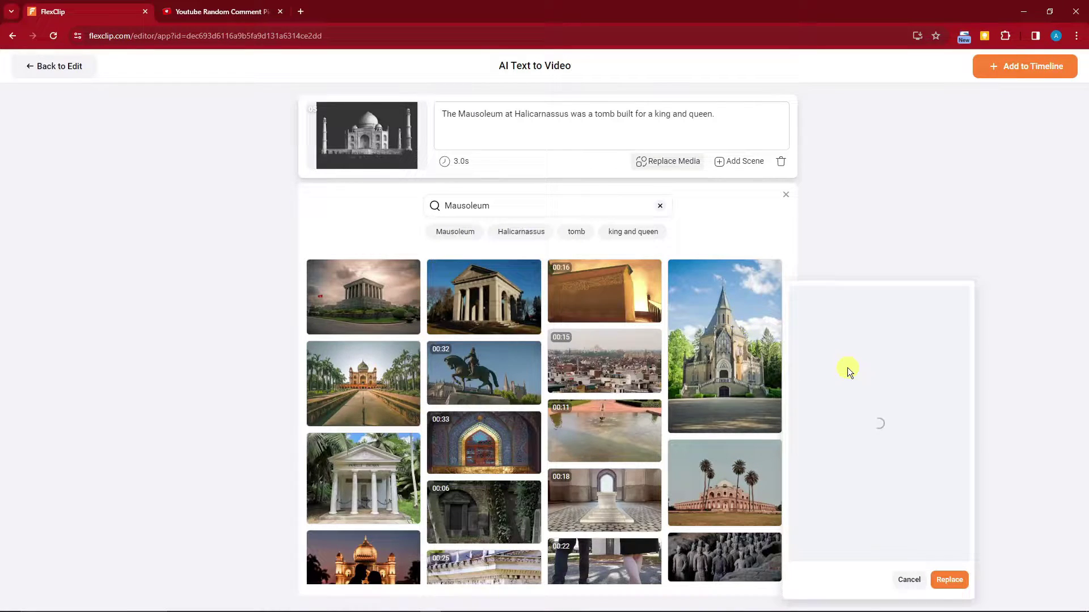
left_click(909, 579)
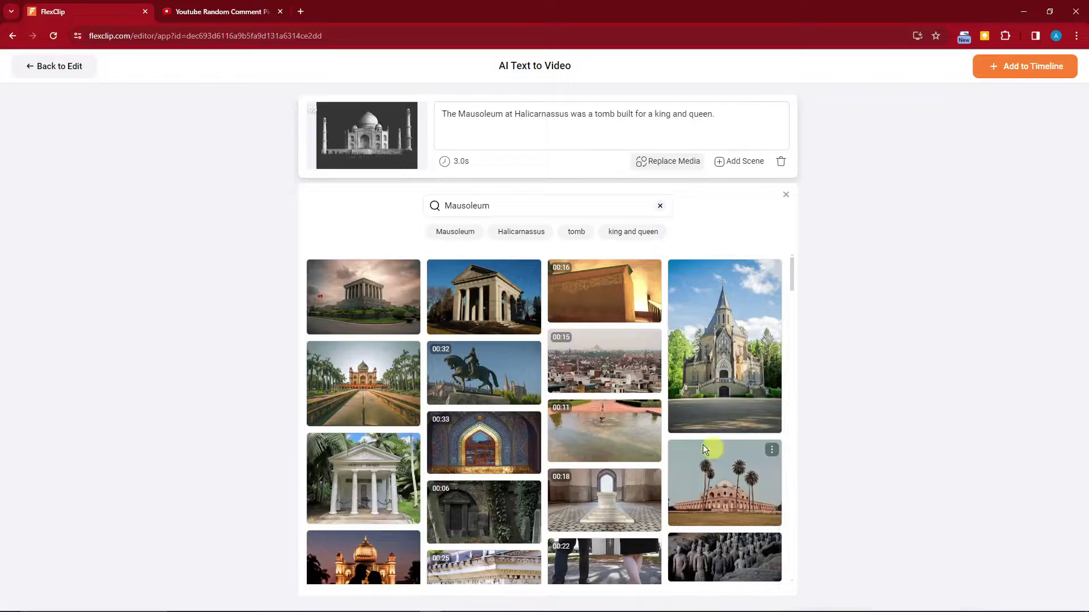
scroll(661, 448, "down", 5)
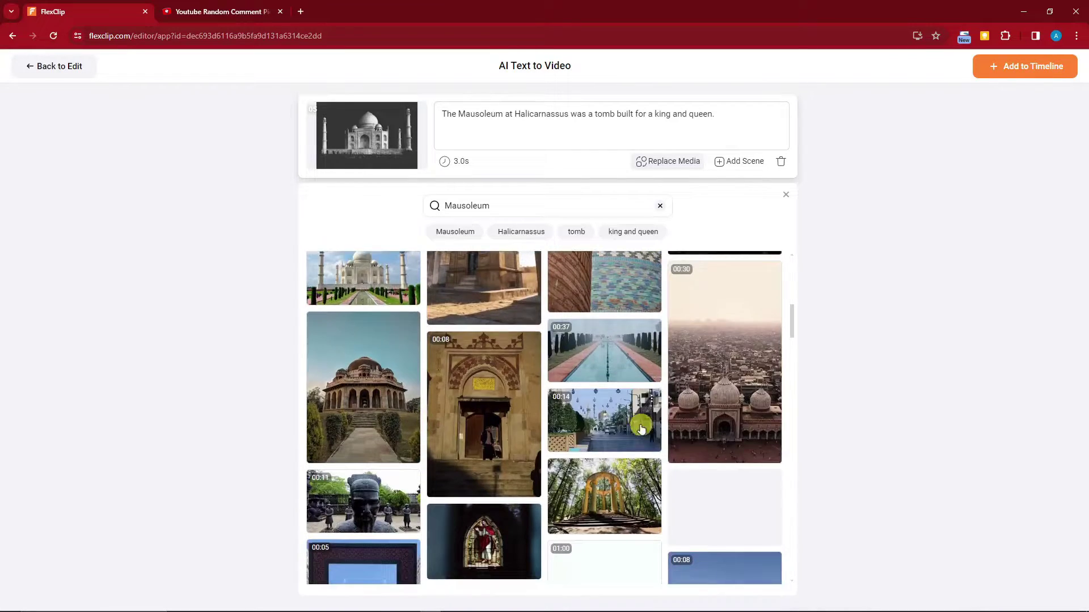
scroll(637, 419, "up", 5)
Search 'mesuem' and replace the Mausoleum scene's picture with the statue photo
double_click(522, 205)
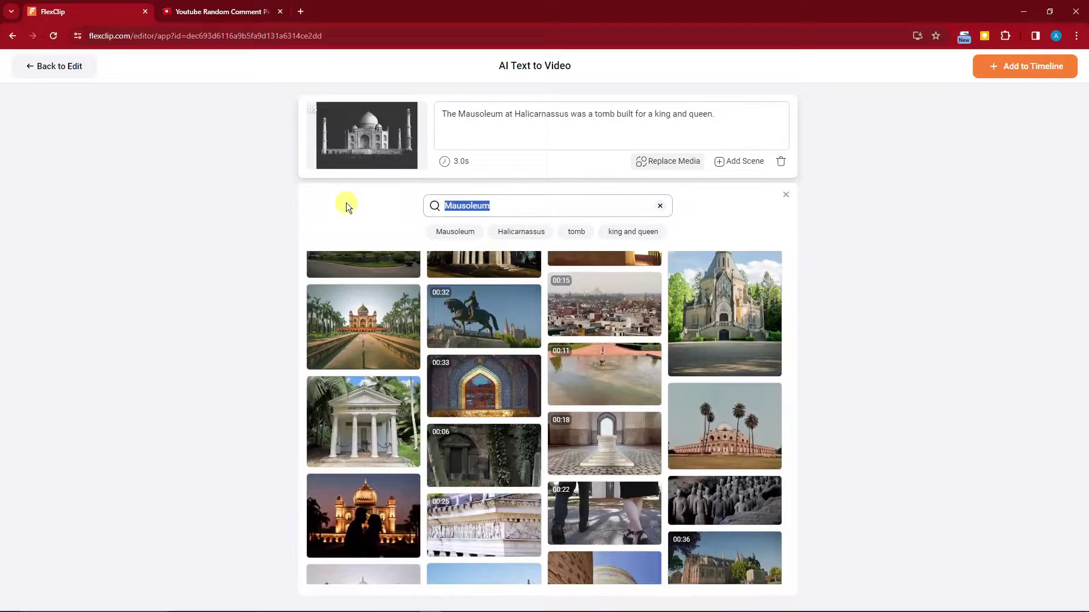
type("mesuem")
key("Return")
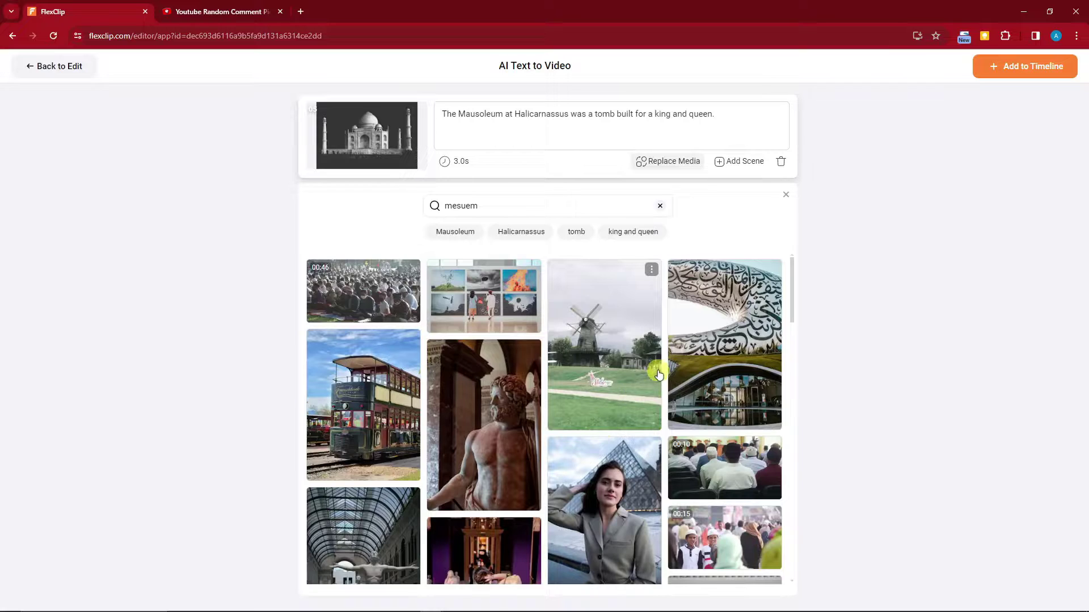
left_click(505, 410)
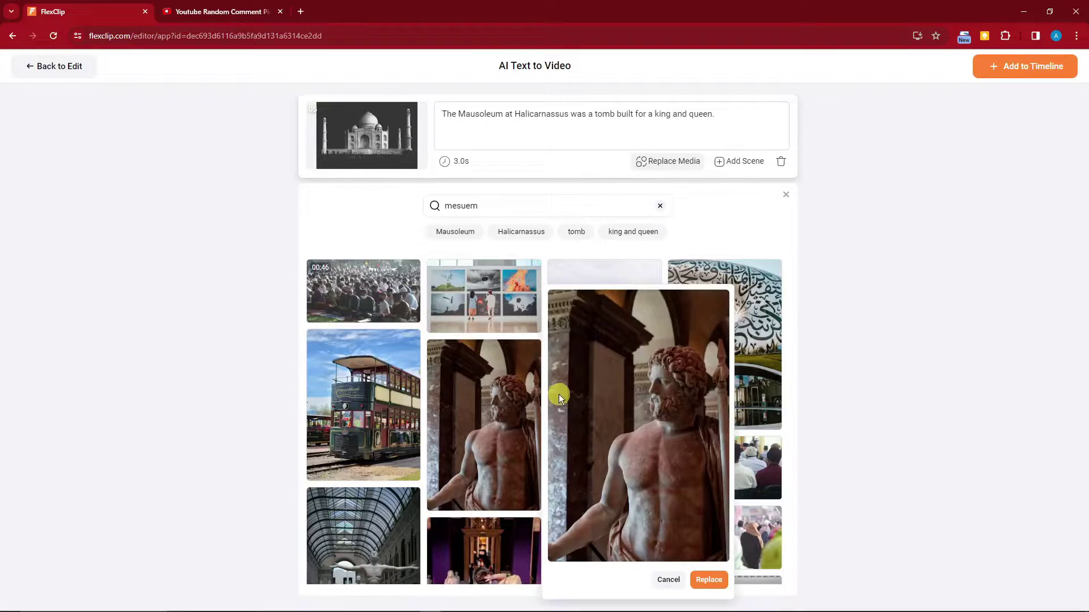
left_click(710, 581)
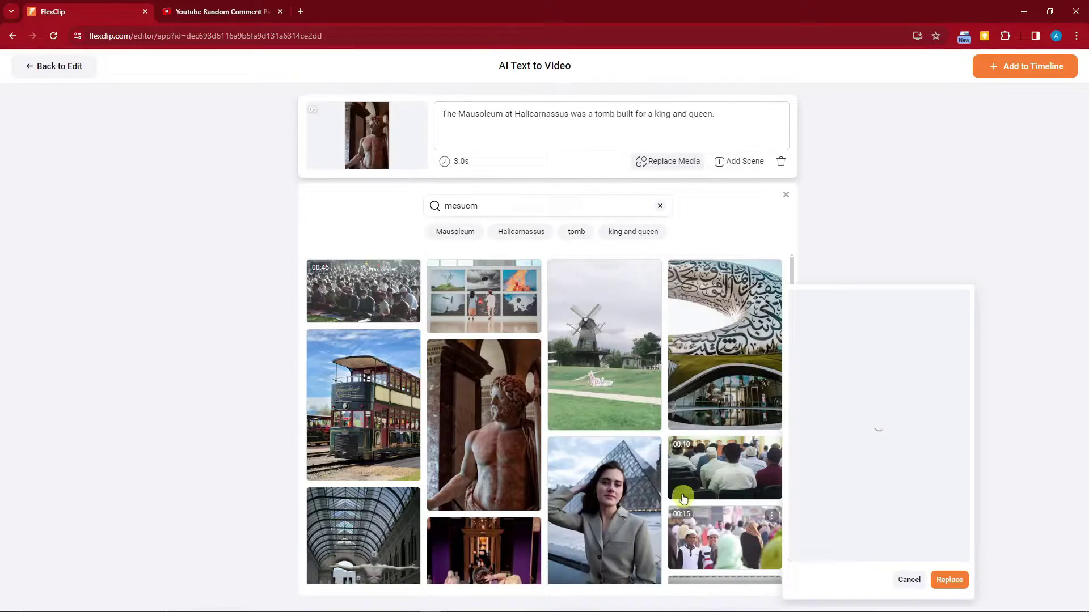
left_click(909, 580)
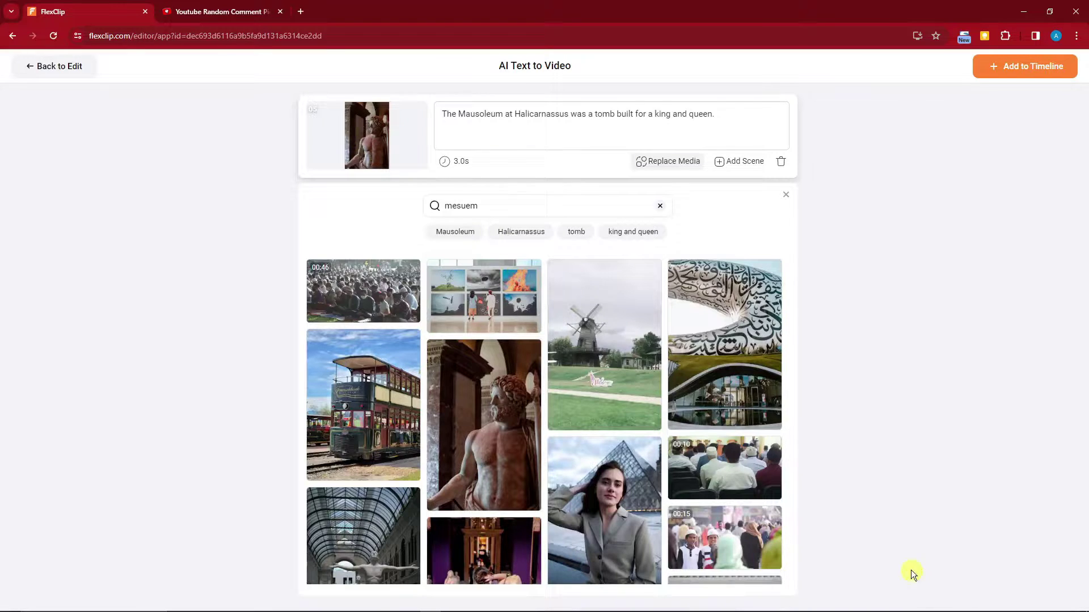
left_click(788, 195)
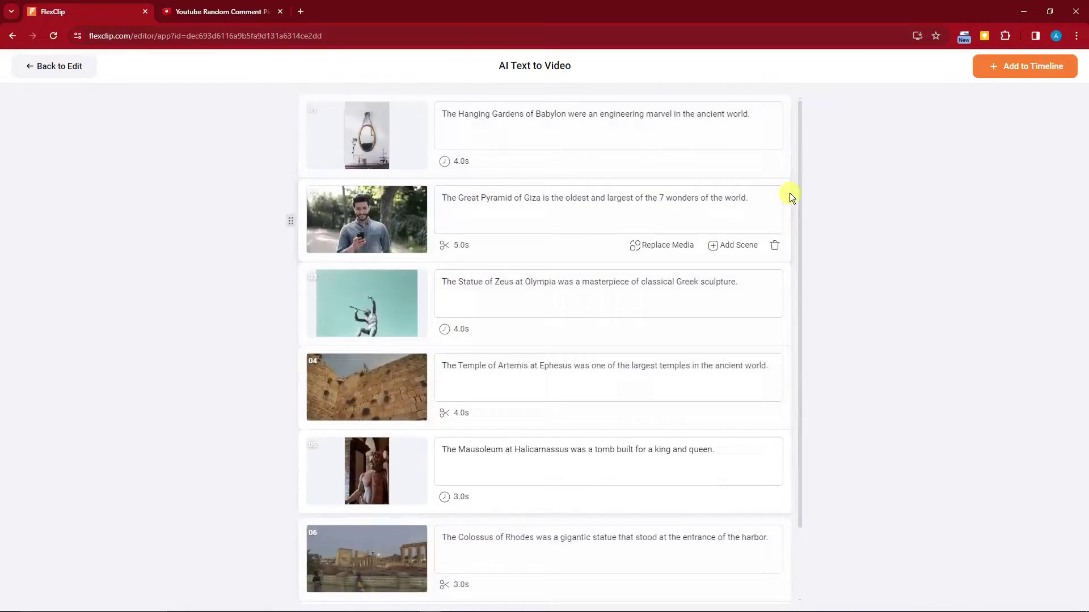
Add all seven generated scenes to the editor timeline
scroll(323, 221, "down", 2)
scroll(282, 355, "up", 2)
scroll(277, 353, "down", 2)
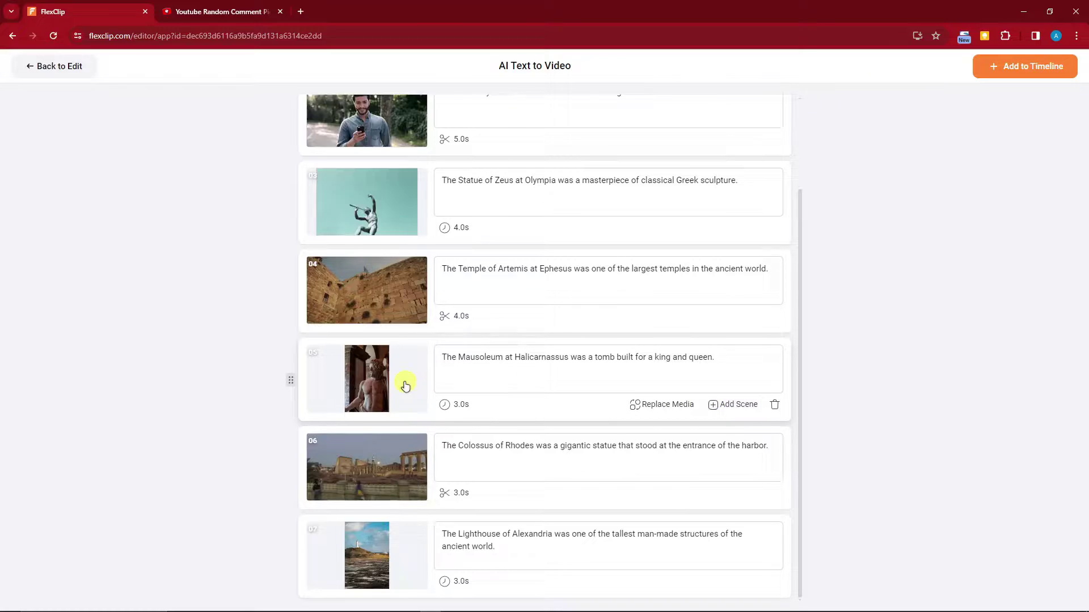
scroll(406, 382, "up", 2)
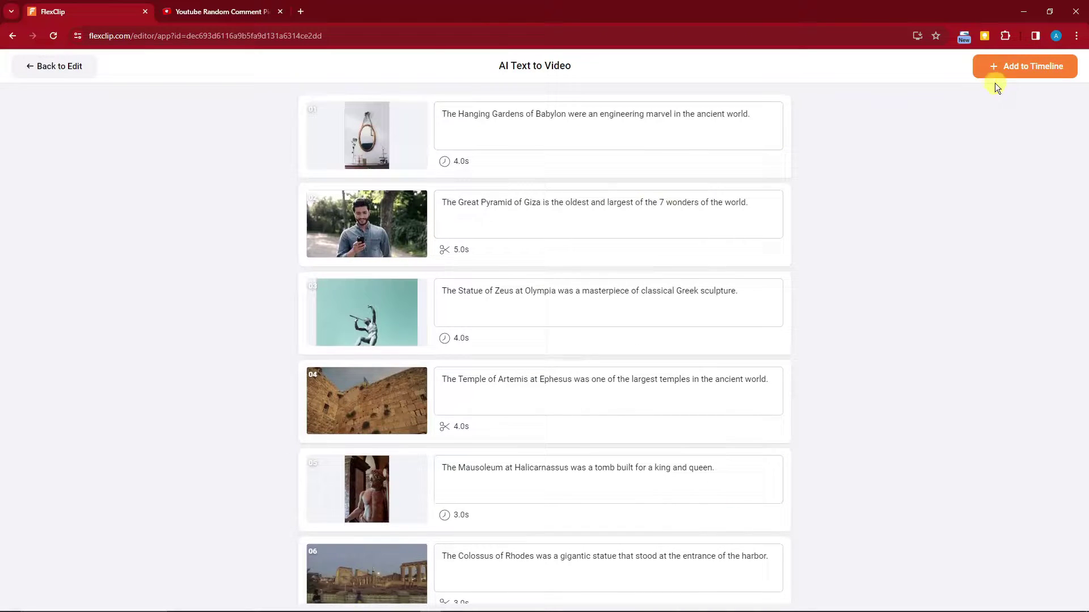
left_click(1033, 71)
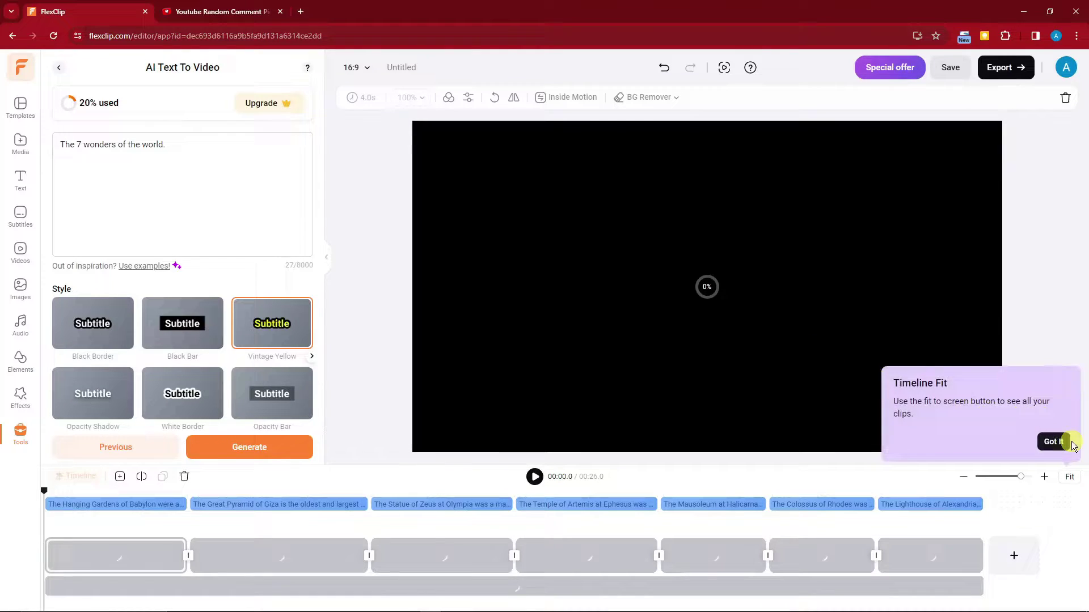
left_click(1054, 442)
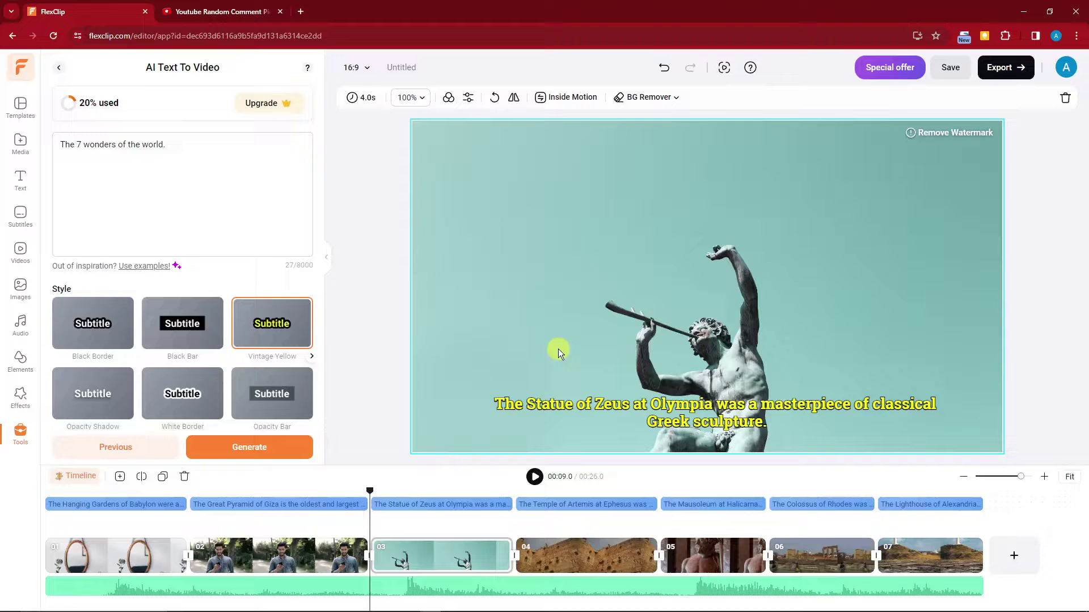
left_click(371, 492)
left_click_drag(369, 494, 31, 493)
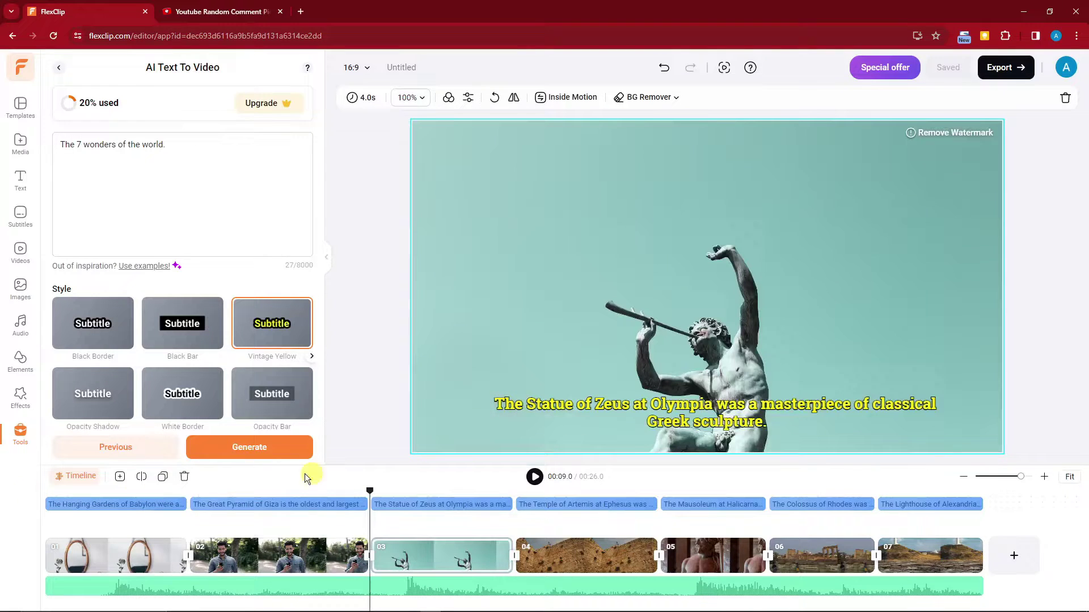
left_click_drag(367, 490, 26, 498)
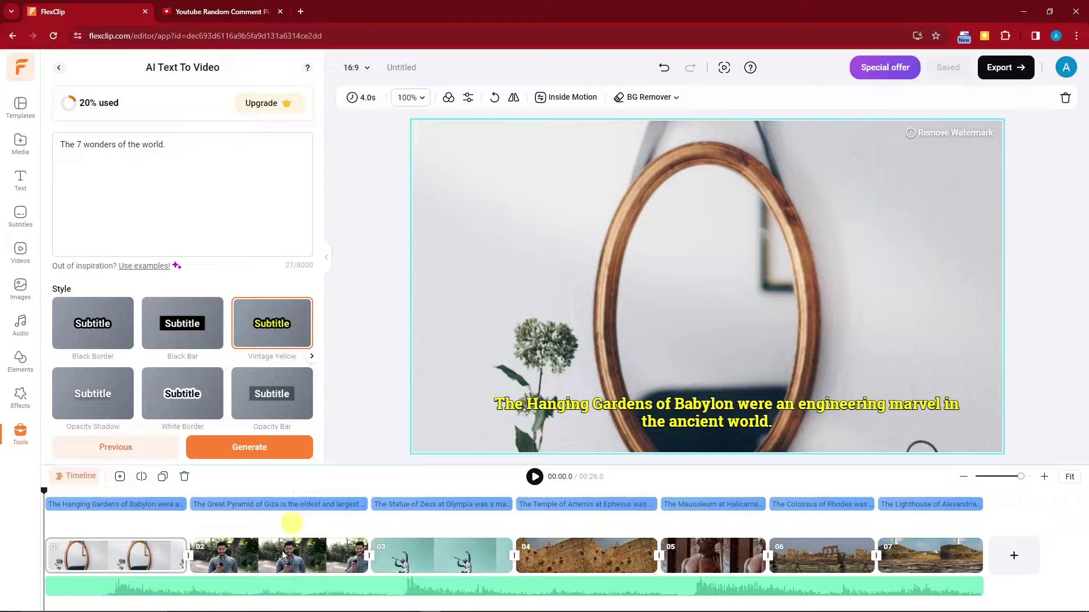
left_click(285, 603)
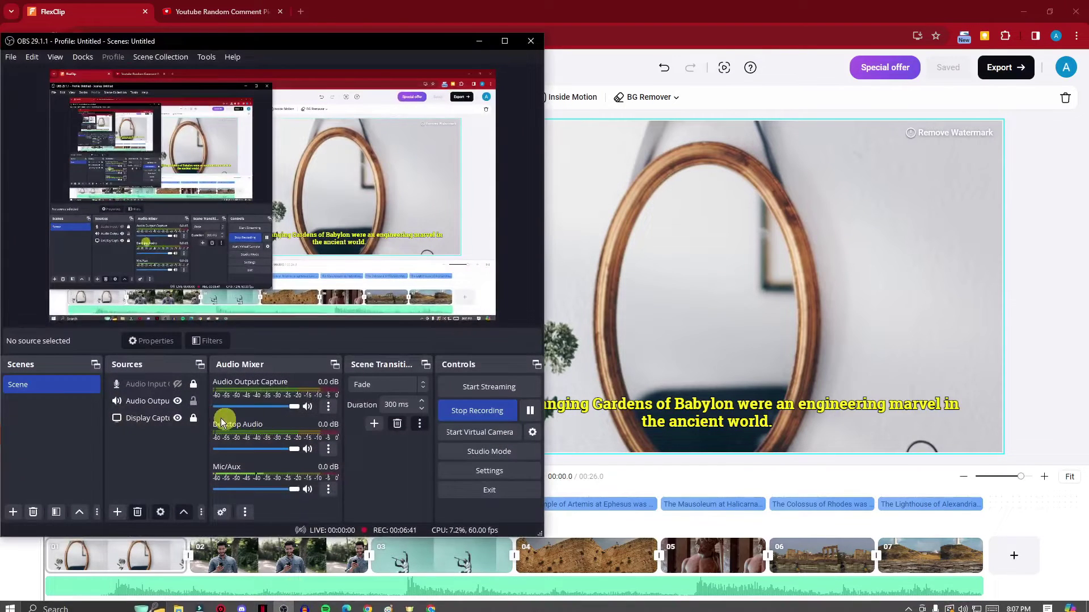
left_click(178, 384)
left_click(481, 42)
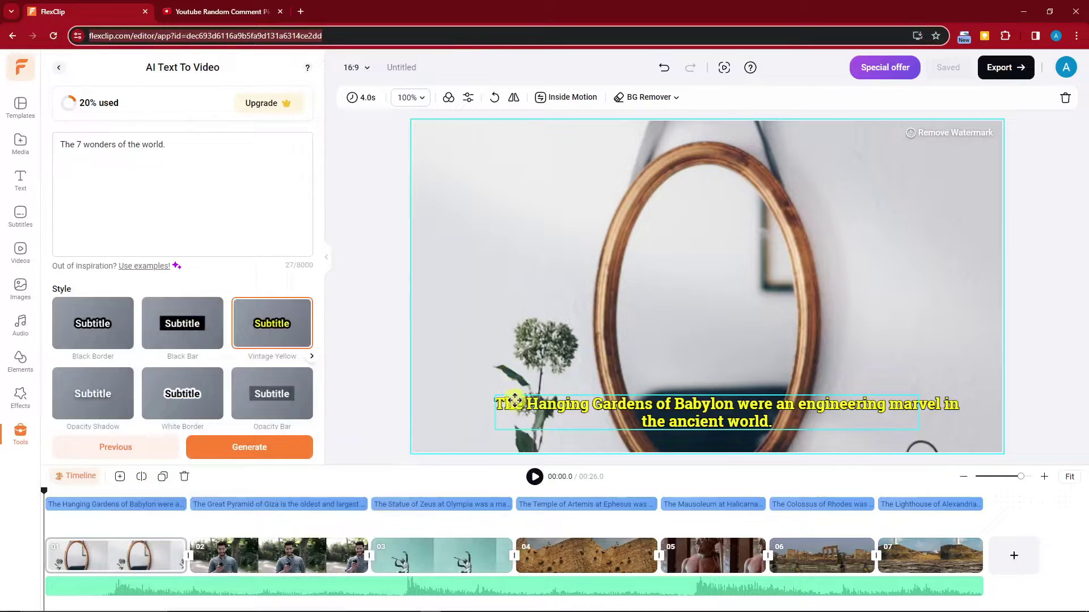
key("space")
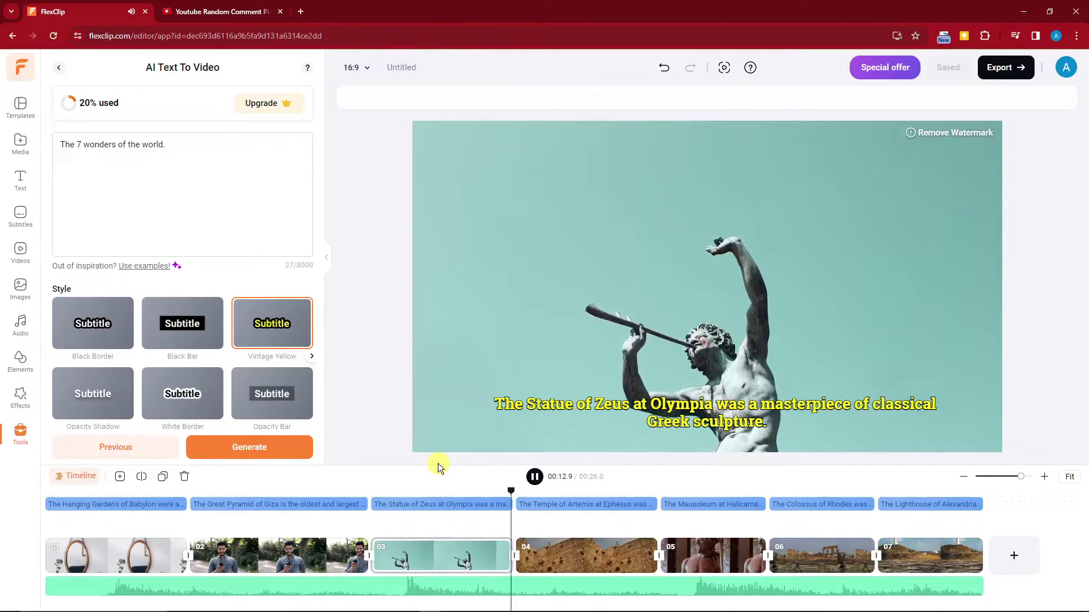
left_click(535, 476)
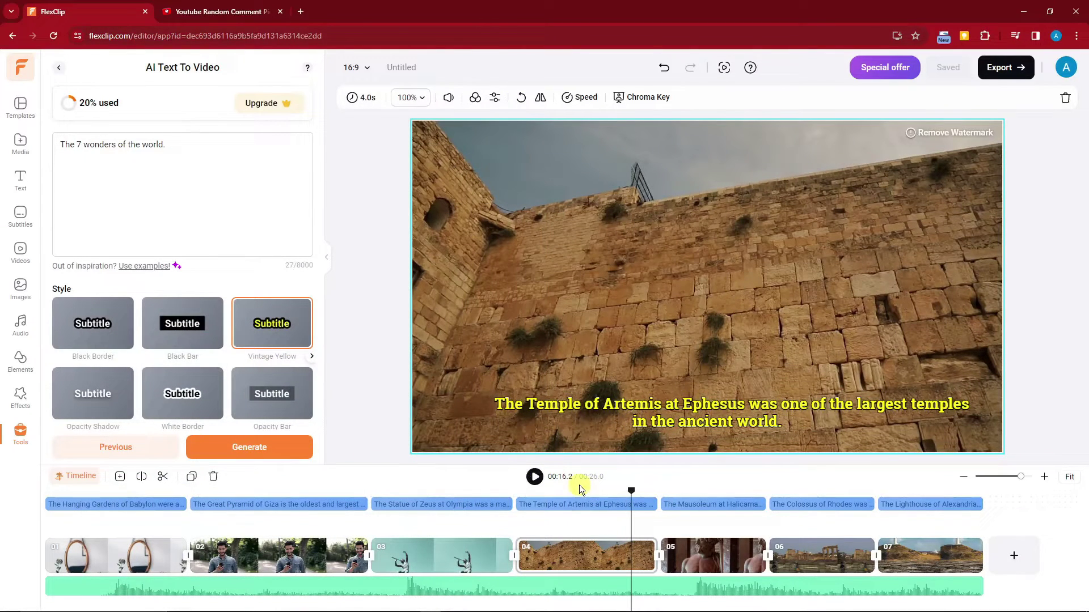
left_click_drag(630, 491, 29, 488)
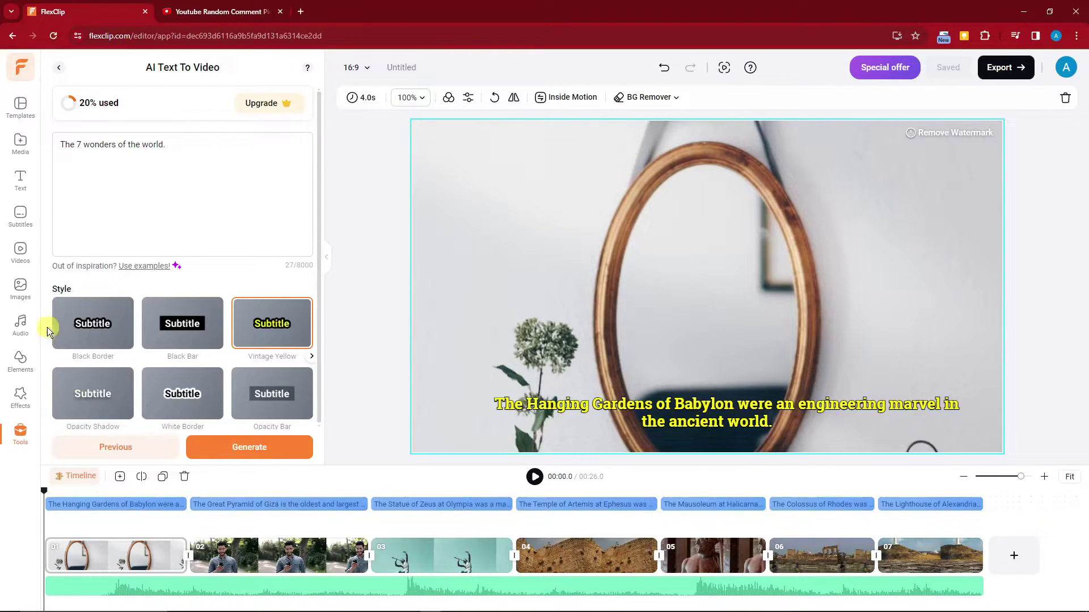
Generate Subtitle to Speech narration in English (United States) with the Jenny voice
left_click(17, 215)
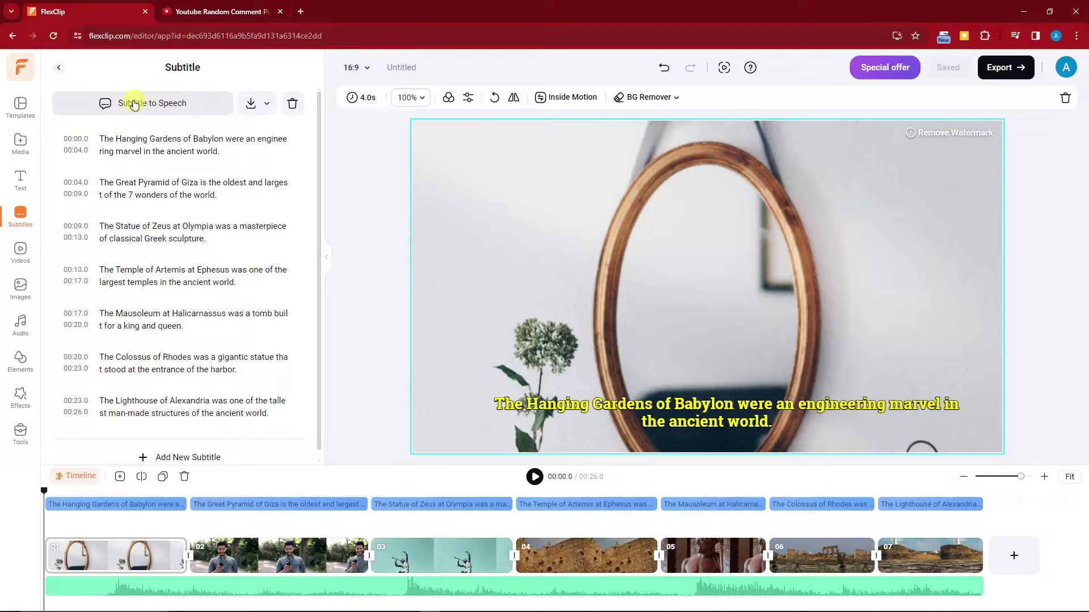
left_click(133, 105)
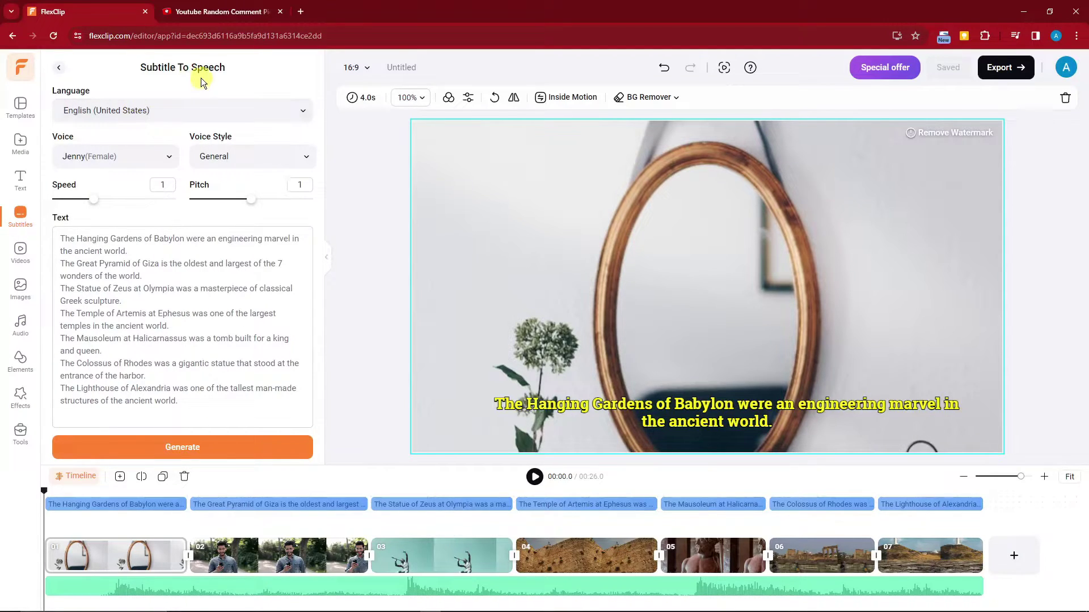
left_click(294, 116)
left_click(294, 116)
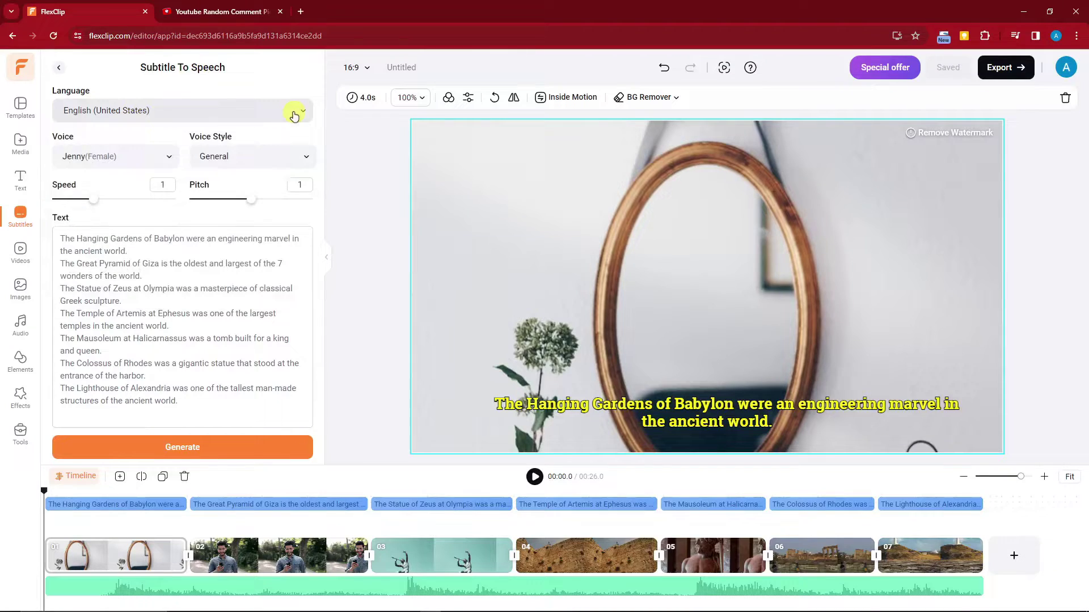
left_click(168, 158)
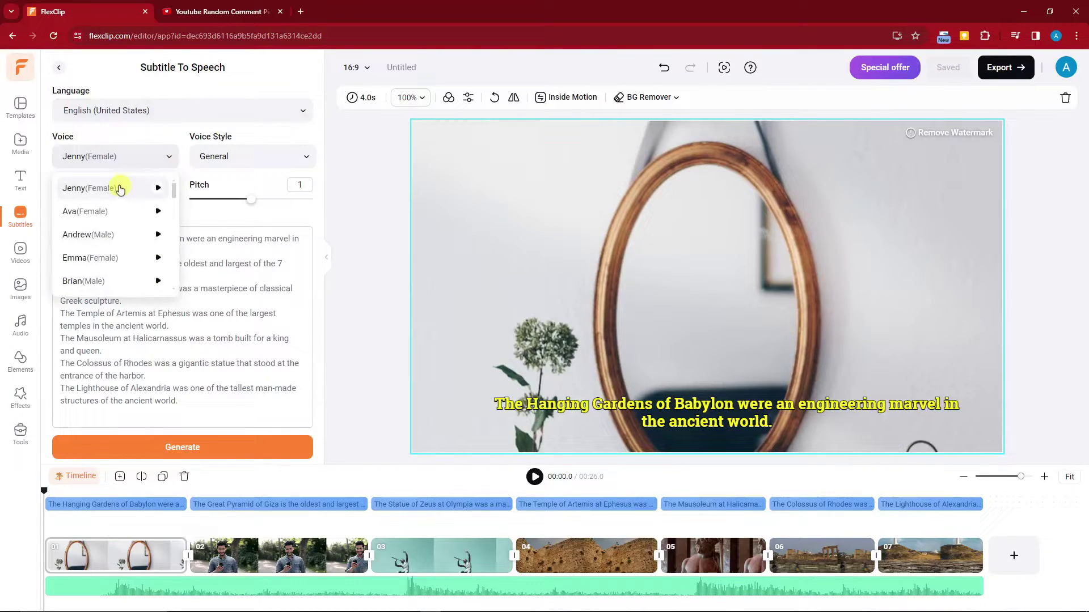
left_click(168, 159)
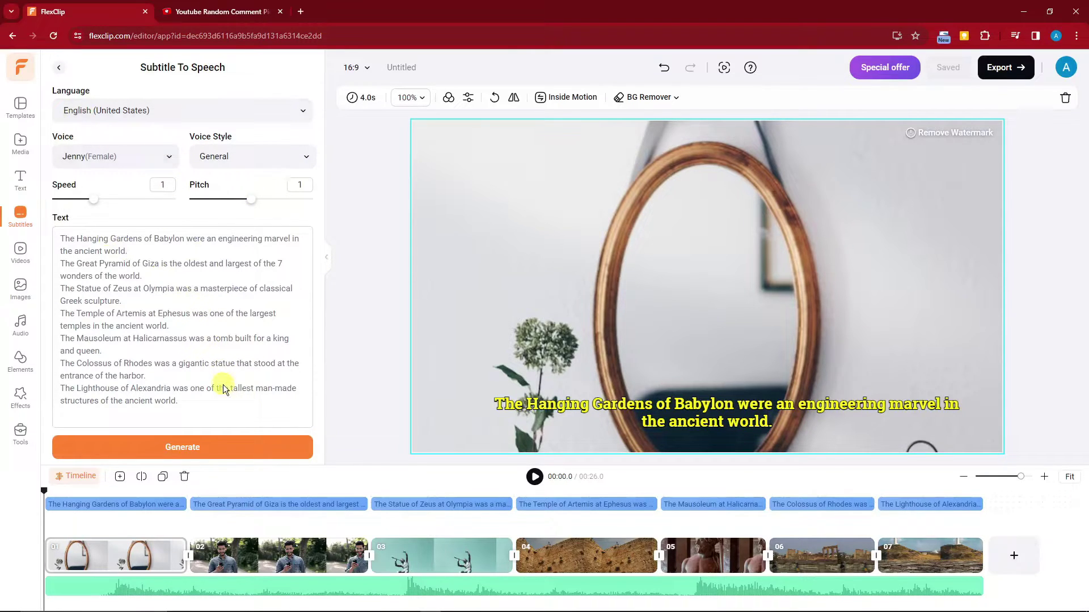
left_click(213, 446)
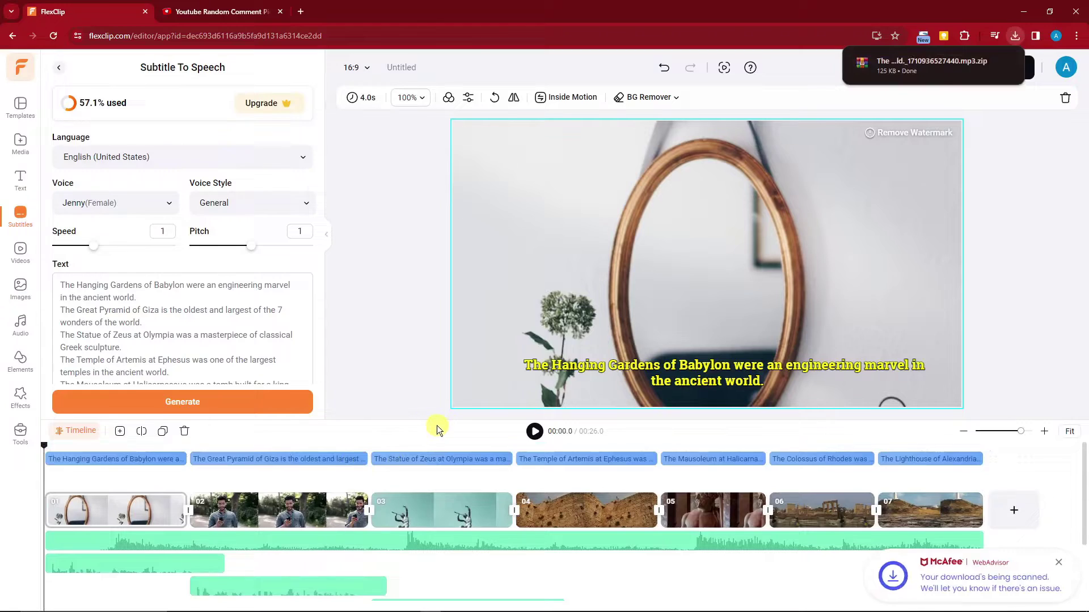
Preview the narrated timeline from 00:03.5 in the first clip
left_click(170, 531)
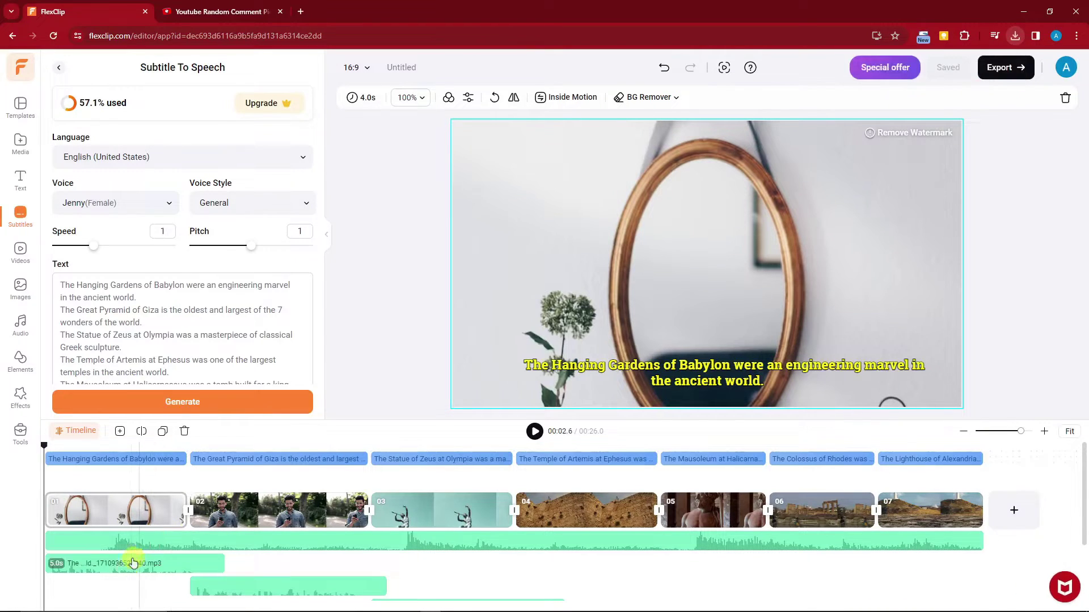
scroll(176, 587, "down", 1)
mouse_move(221, 605)
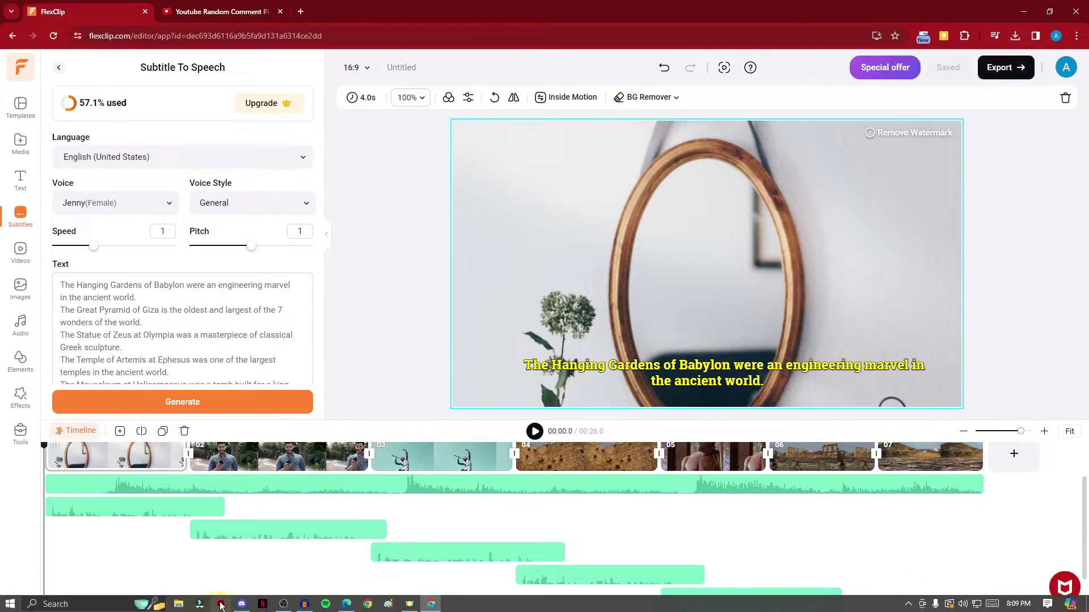
left_click(261, 605)
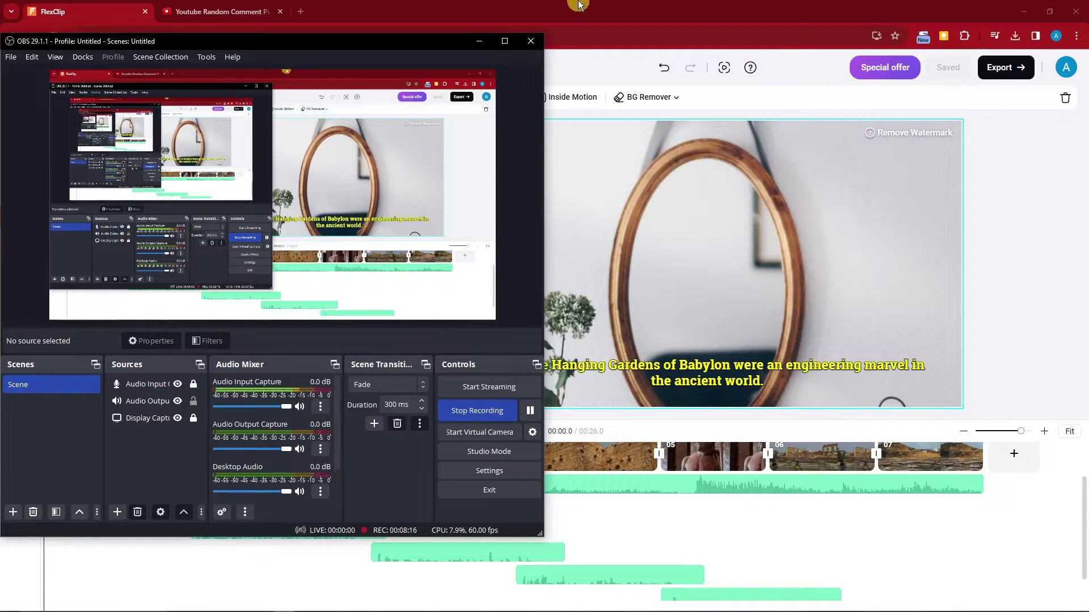
left_click(479, 40)
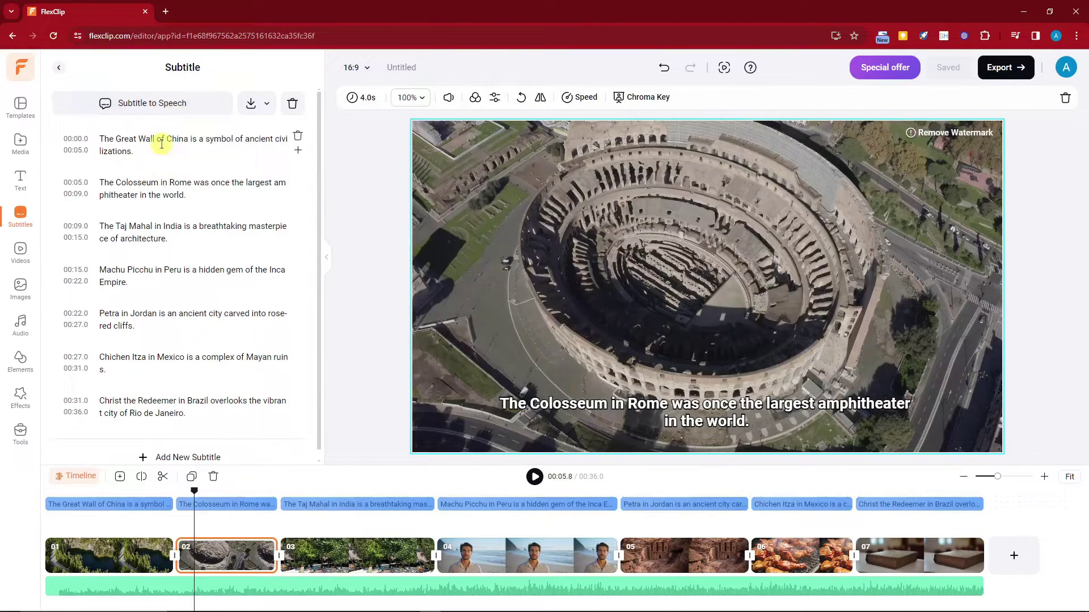
Open Subtitle To Speech settings and browse the voice and language lists
left_click(156, 104)
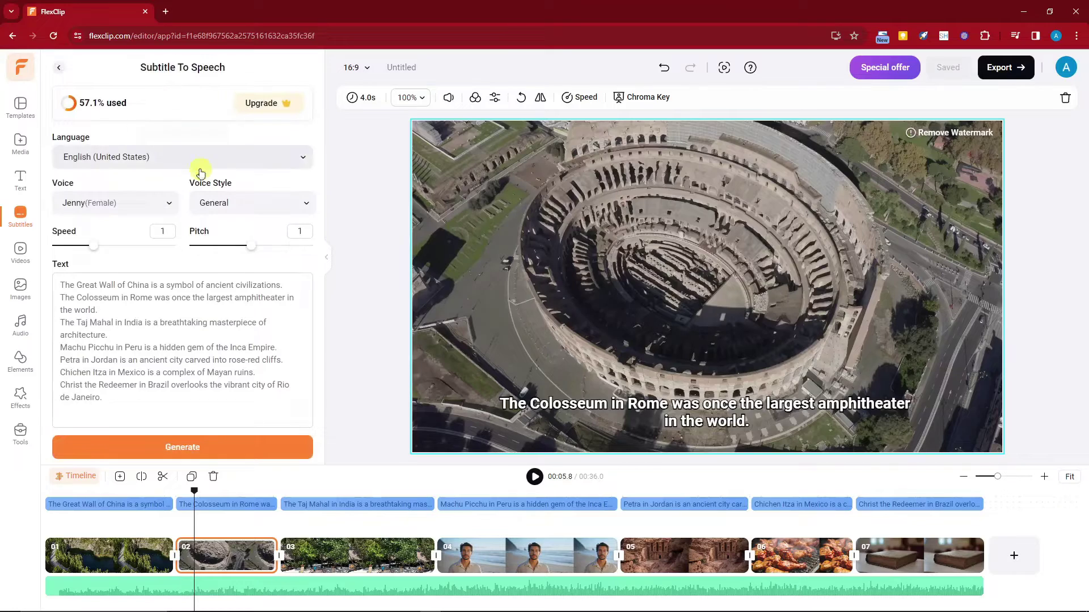
left_click(172, 204)
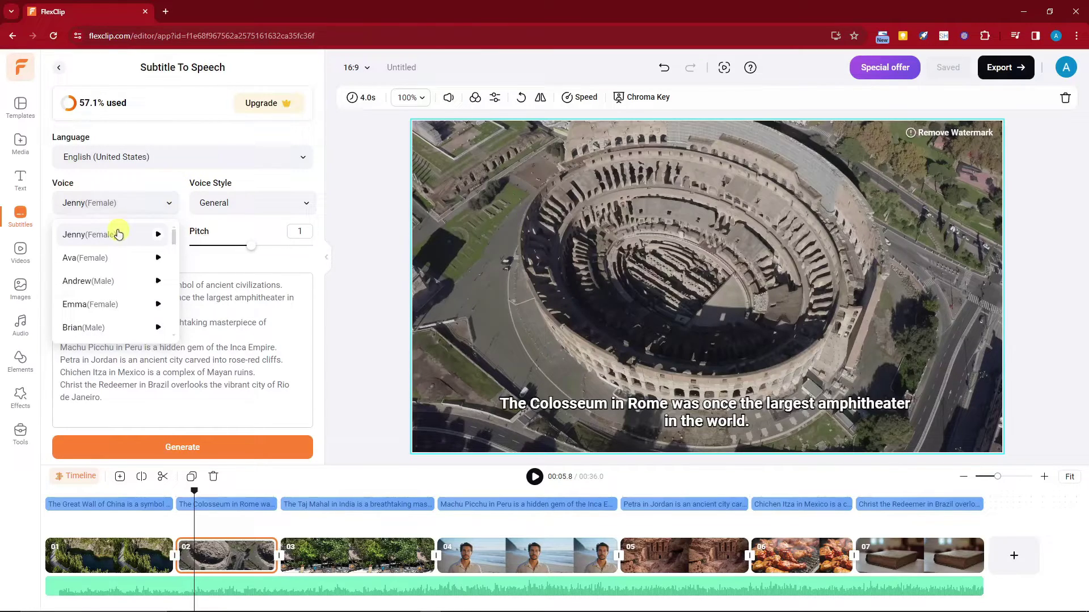
left_click(279, 162)
left_click(279, 163)
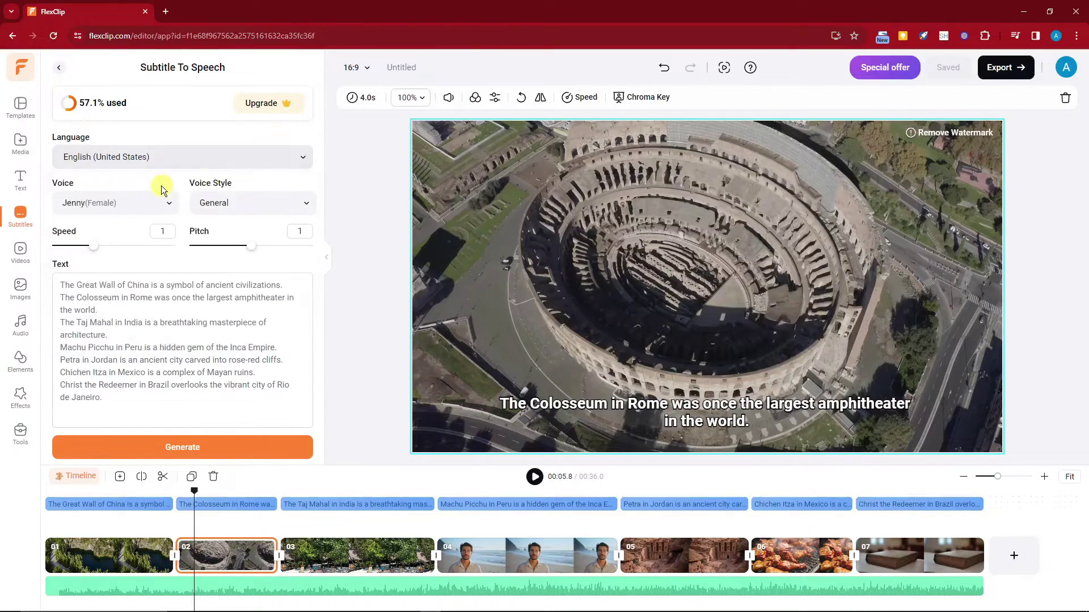
left_click(168, 202)
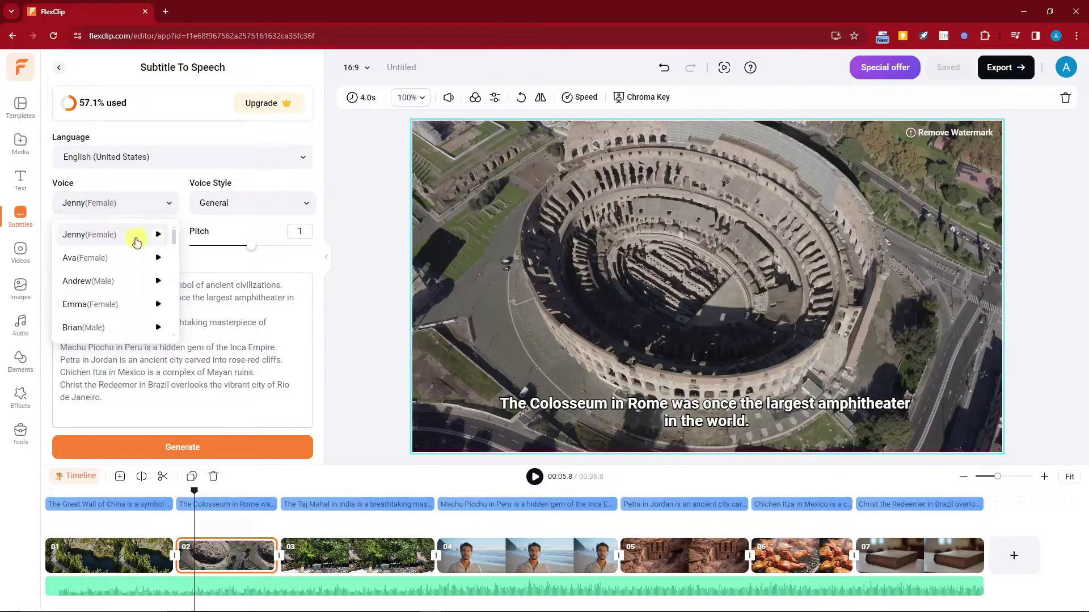
scroll(134, 283, "down", 1)
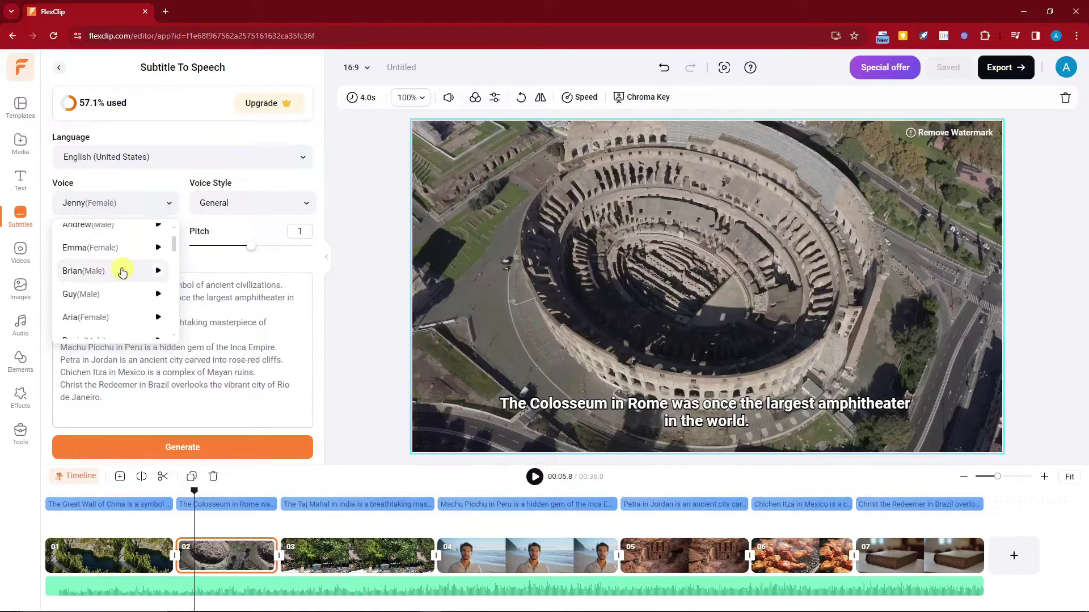
left_click(332, 259)
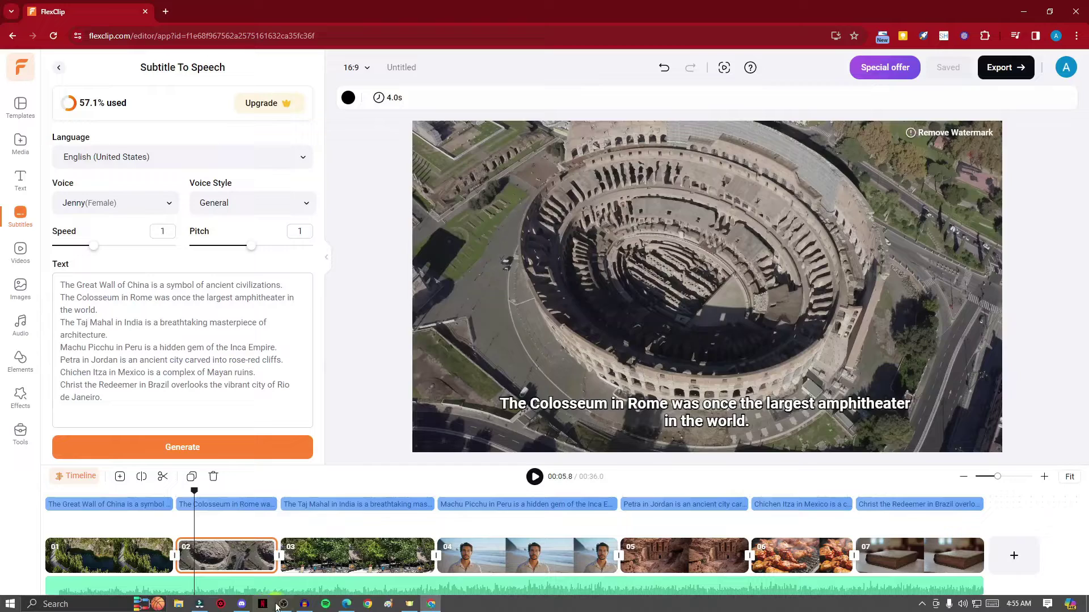
left_click(284, 604)
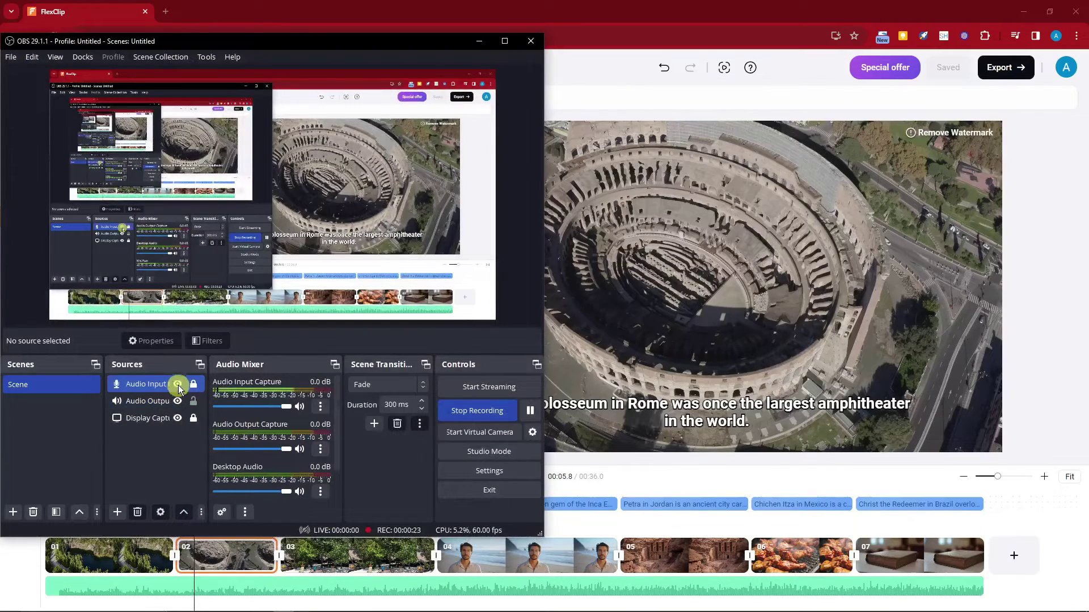
left_click(478, 41)
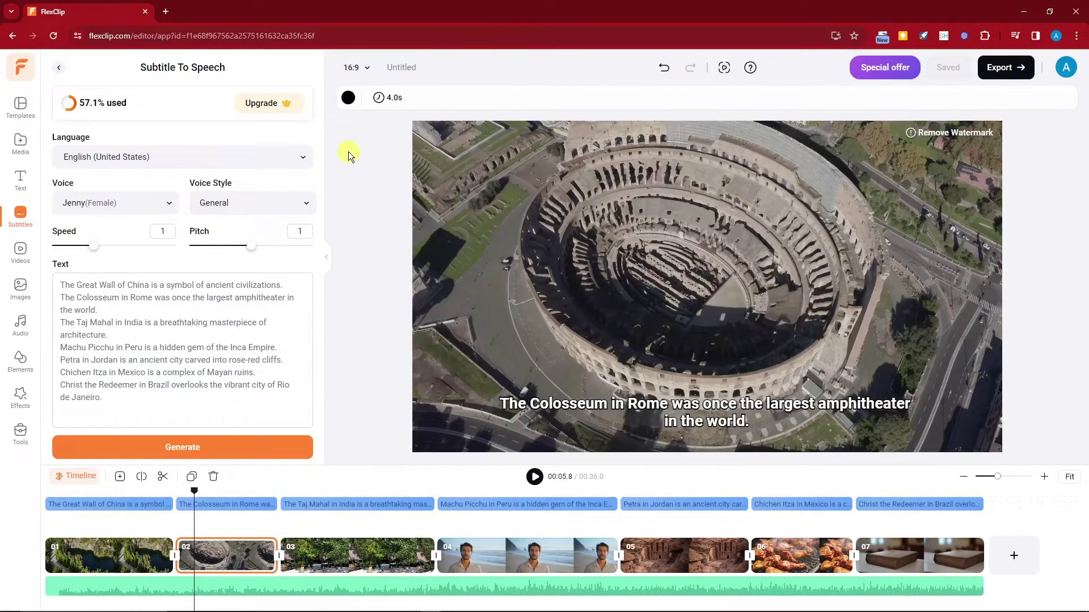
Scroll through the available voices again and keep Jenny as the voice
left_click(167, 204)
scroll(116, 275, "up", 5)
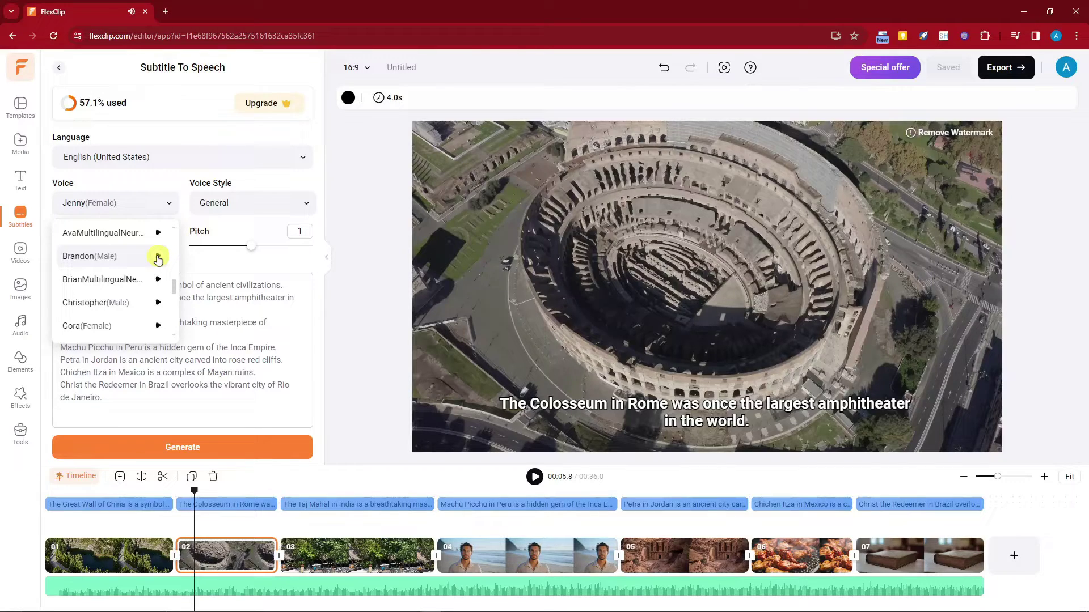
scroll(148, 274, "down", 10)
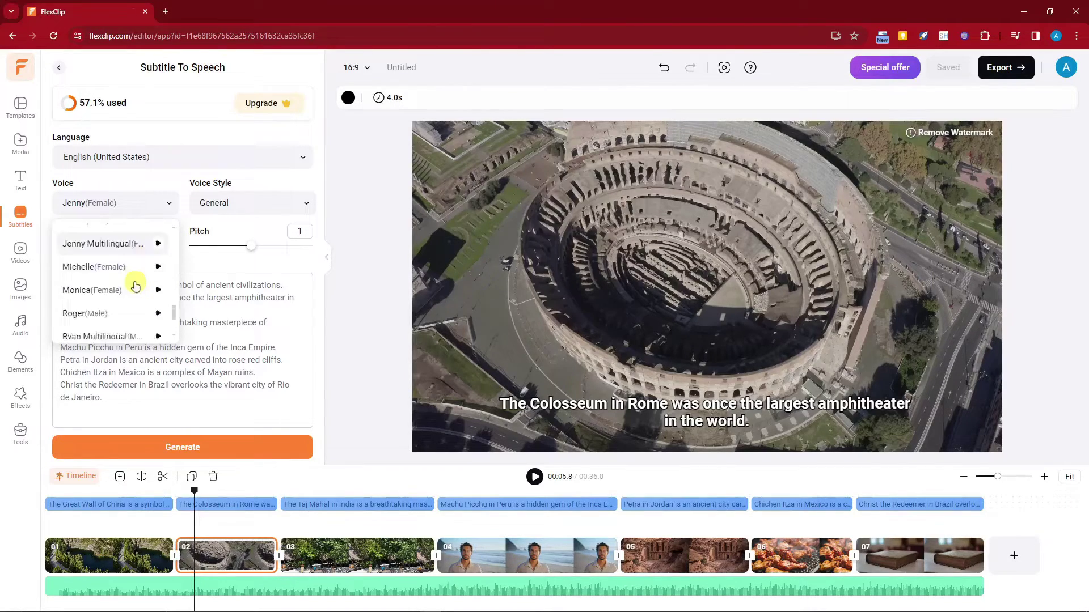
scroll(135, 285, "down", 1)
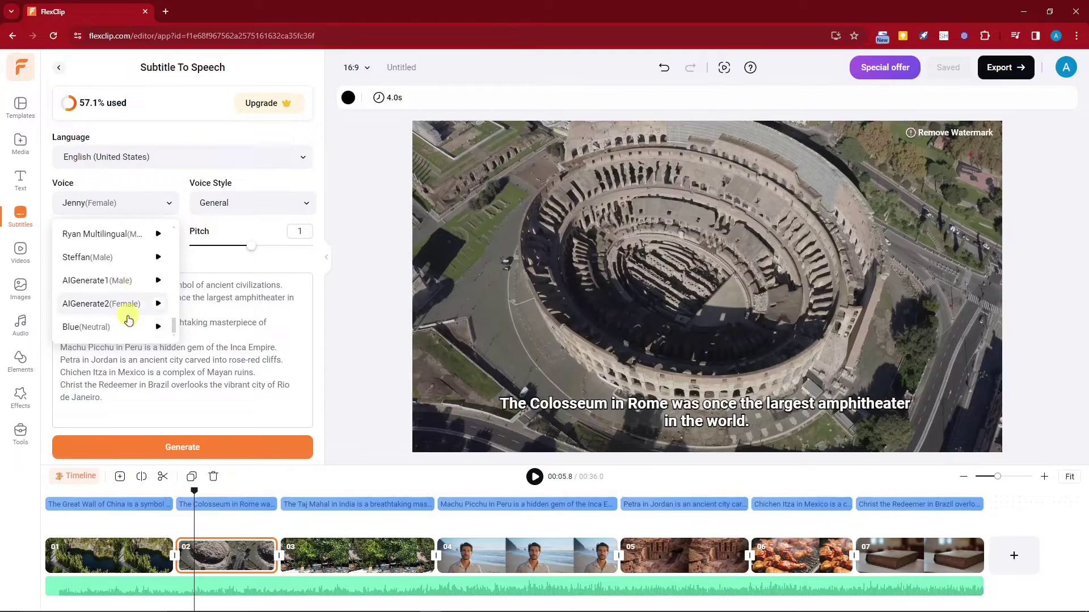
scroll(154, 250, "up", 2)
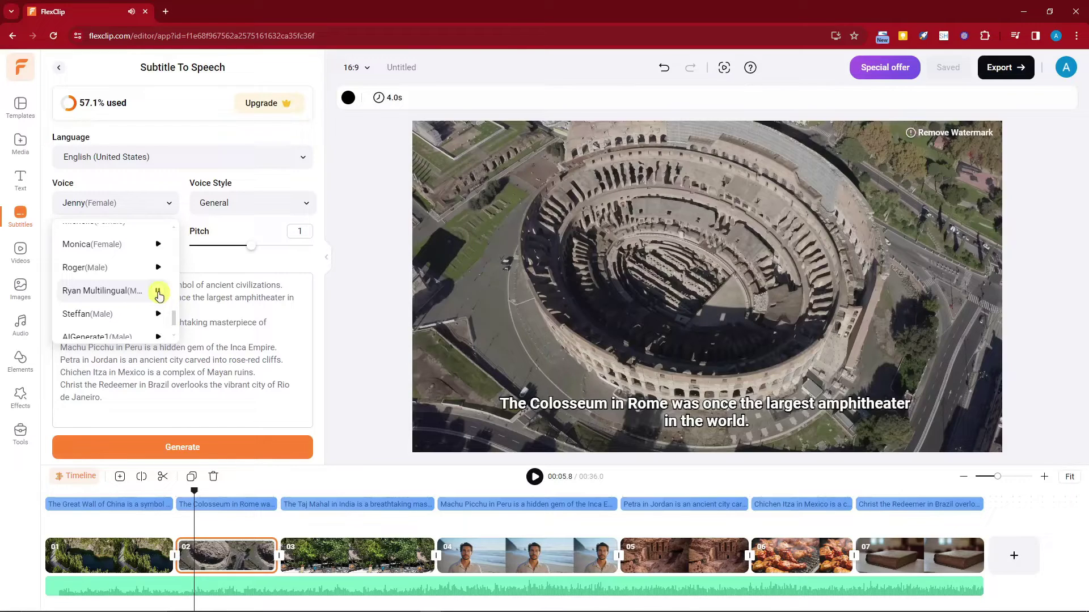
left_click(355, 318)
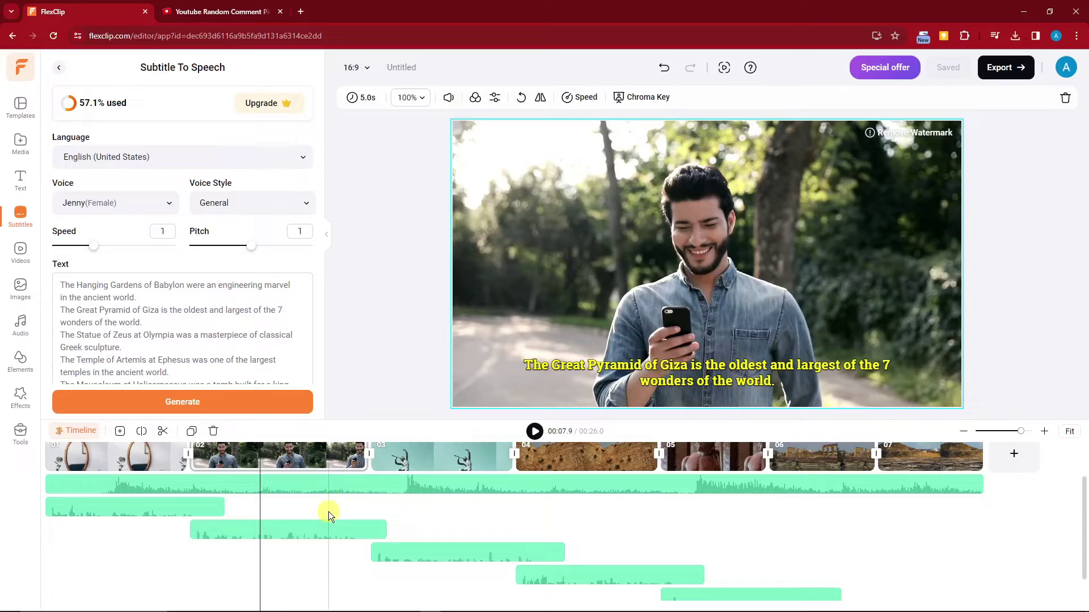
Select the second clip of the man with a phone and drag its edge to shorten it
left_click(158, 516)
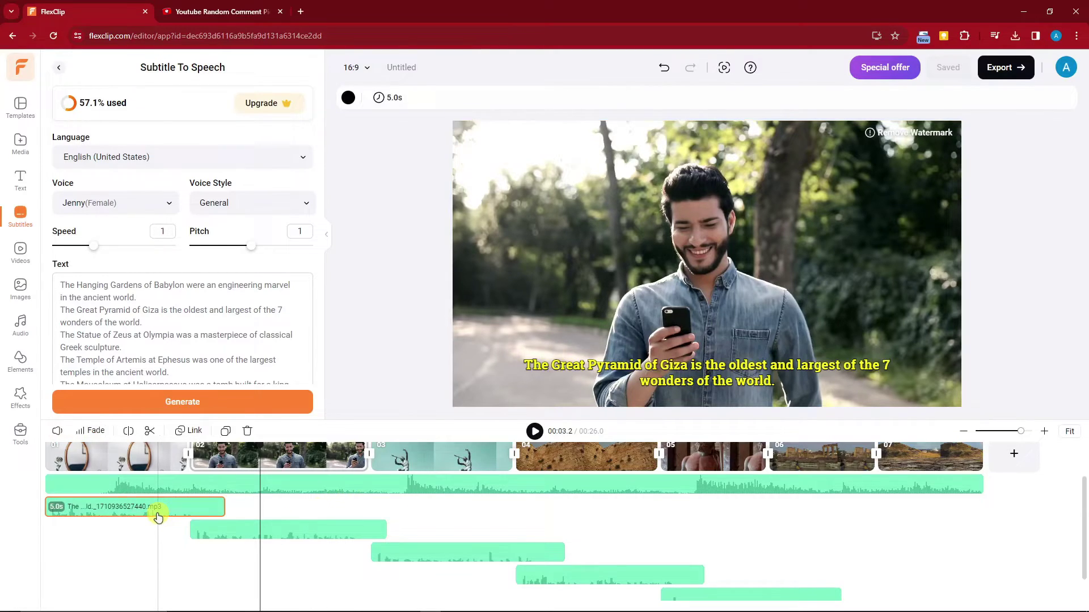
scroll(157, 517, "up", 2)
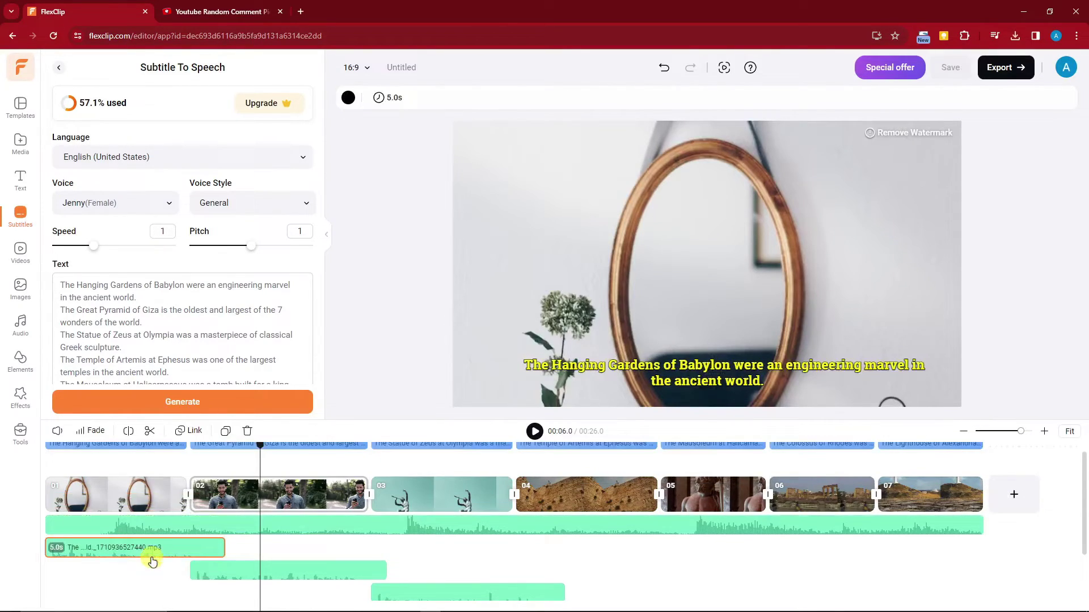
left_click(206, 549)
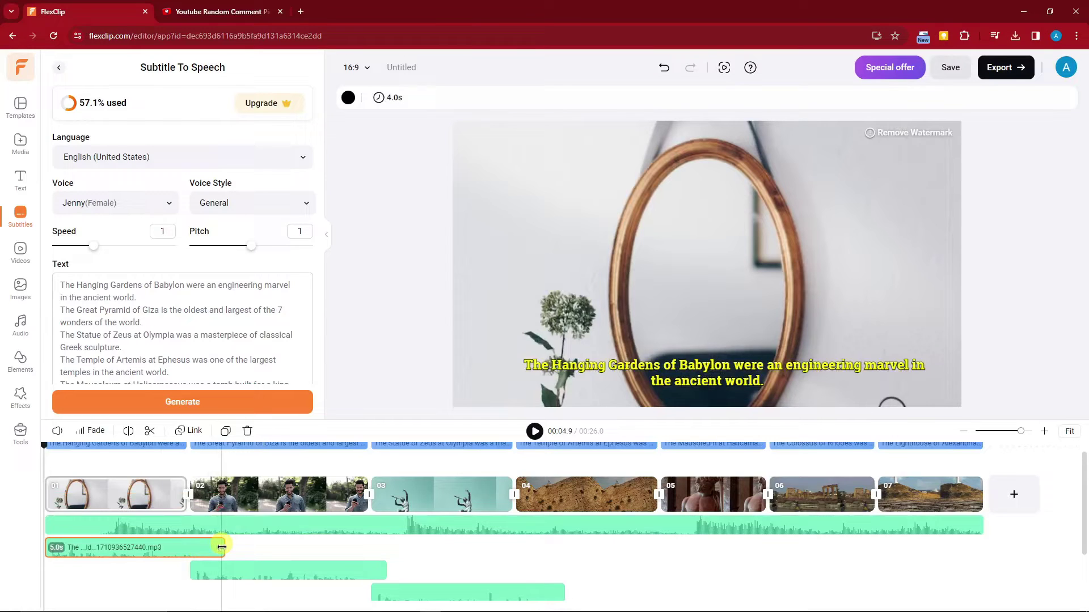
left_click(309, 496)
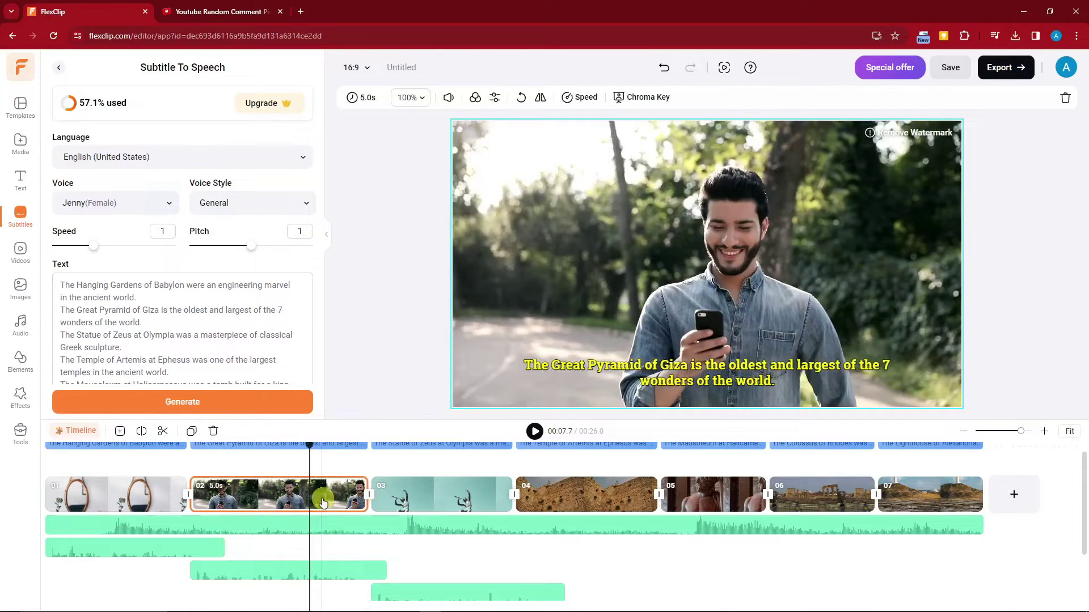
left_click(356, 495)
left_click_drag(358, 495, 349, 494)
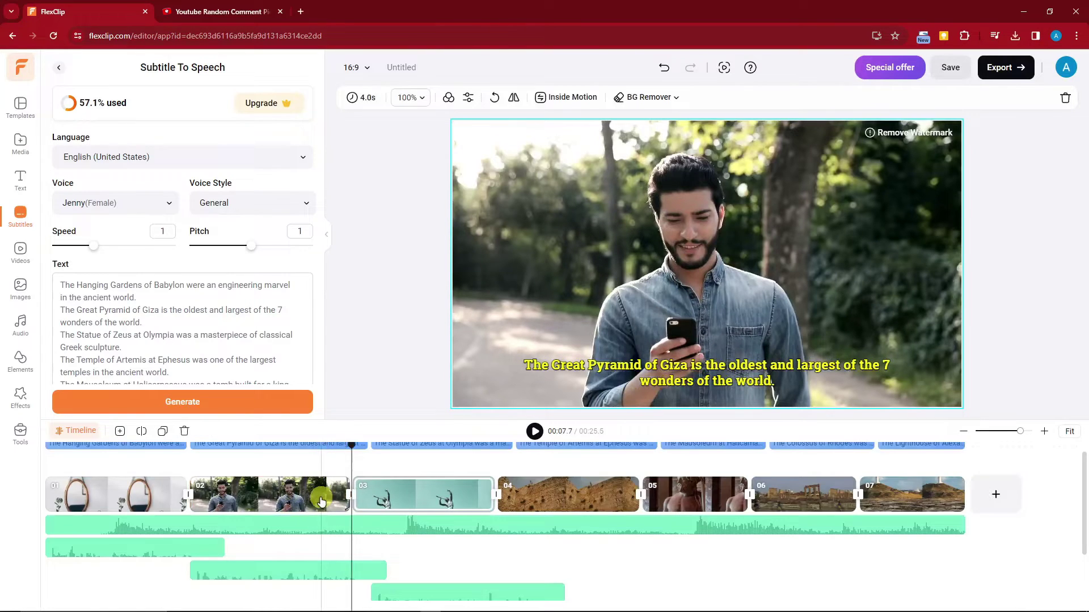
left_click(351, 497)
left_click(351, 495)
left_click(274, 494)
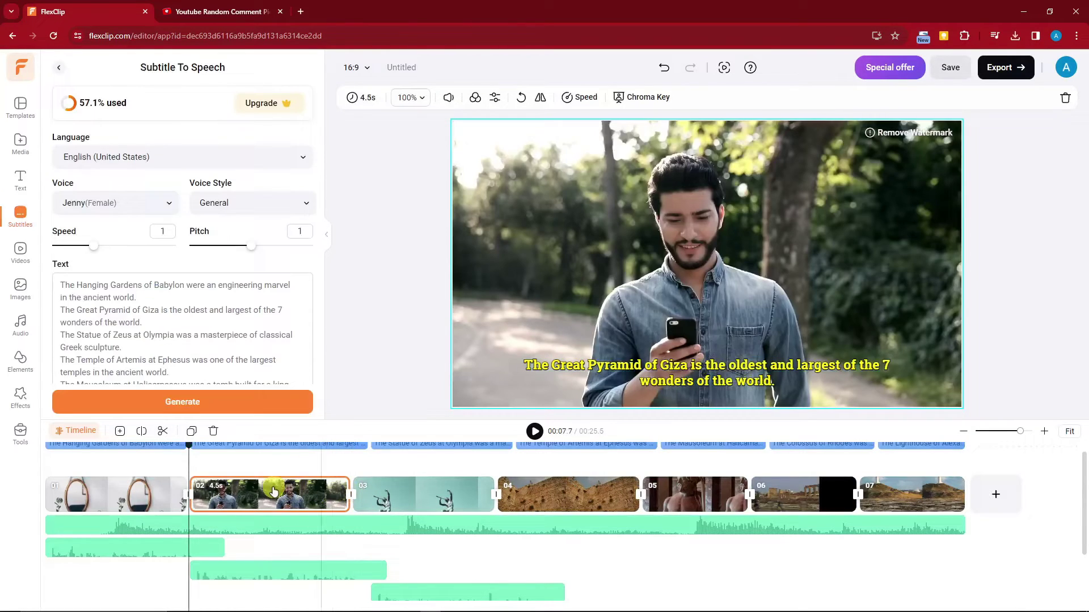
left_click(226, 493)
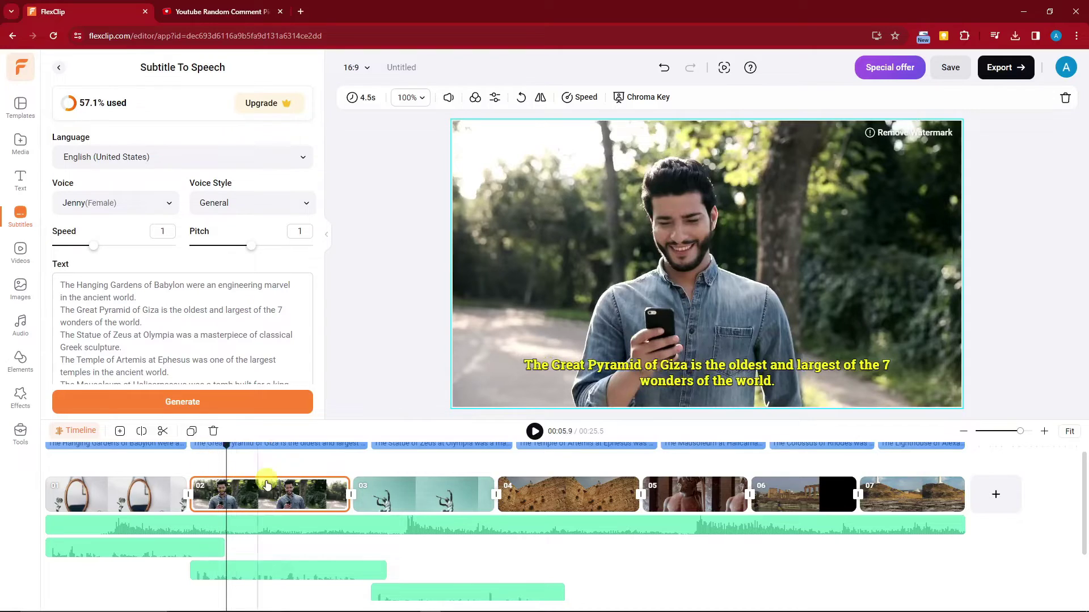
Trim clip 02 down to 1.6 seconds and check the shortened scene in the trim view
left_click(164, 432)
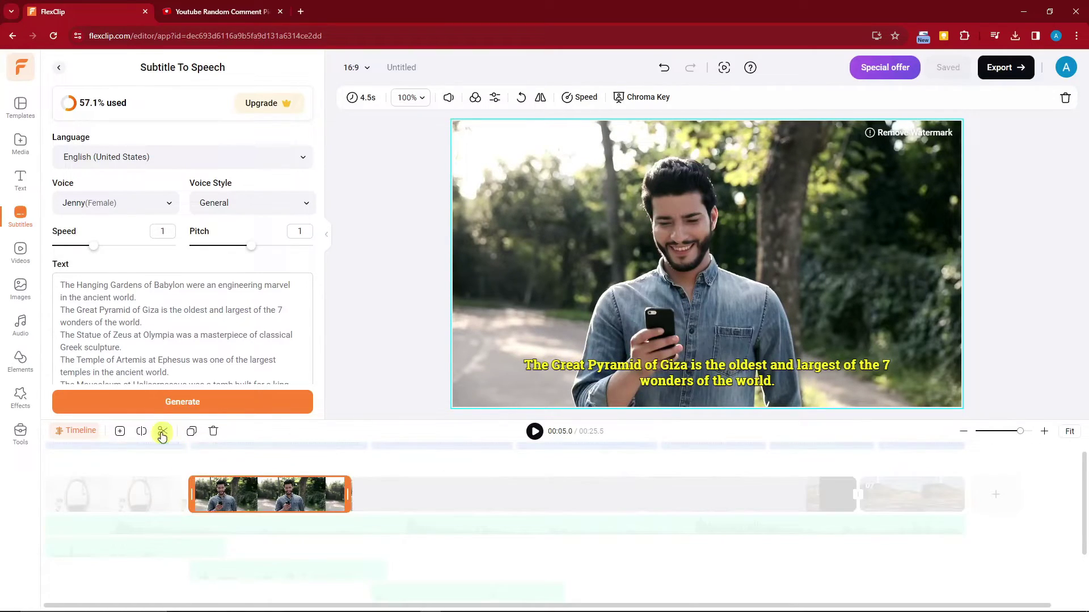
left_click_drag(349, 494, 247, 493)
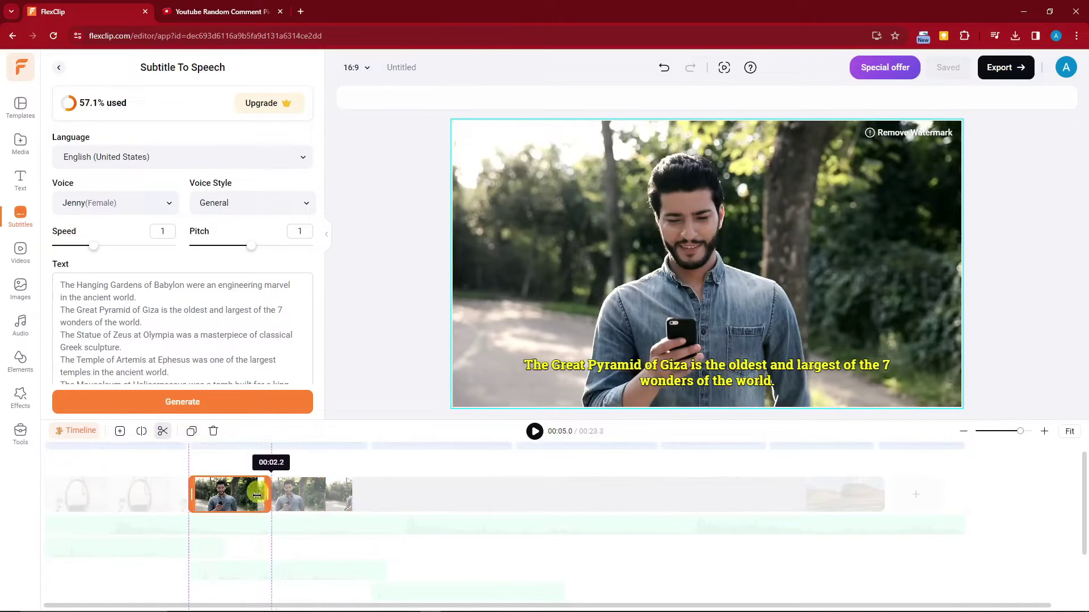
left_click(291, 481)
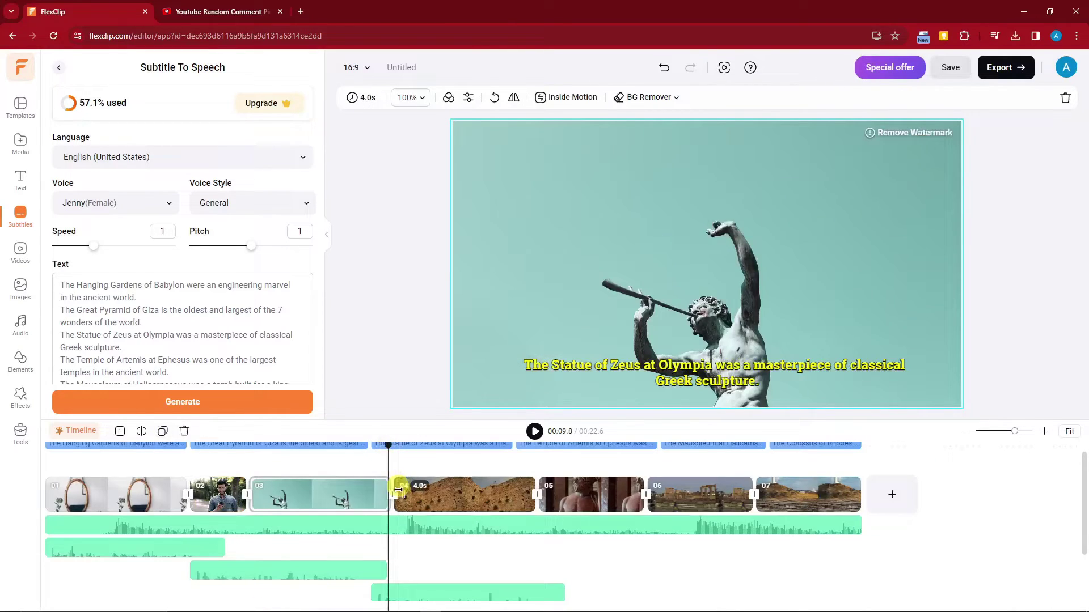
left_click(217, 493)
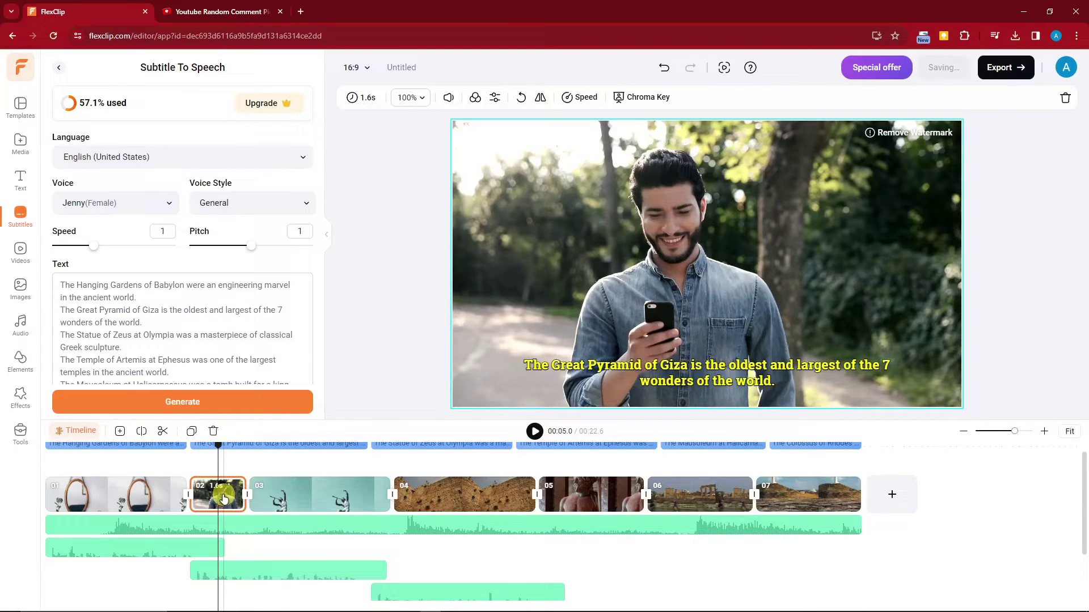
double_click(225, 499)
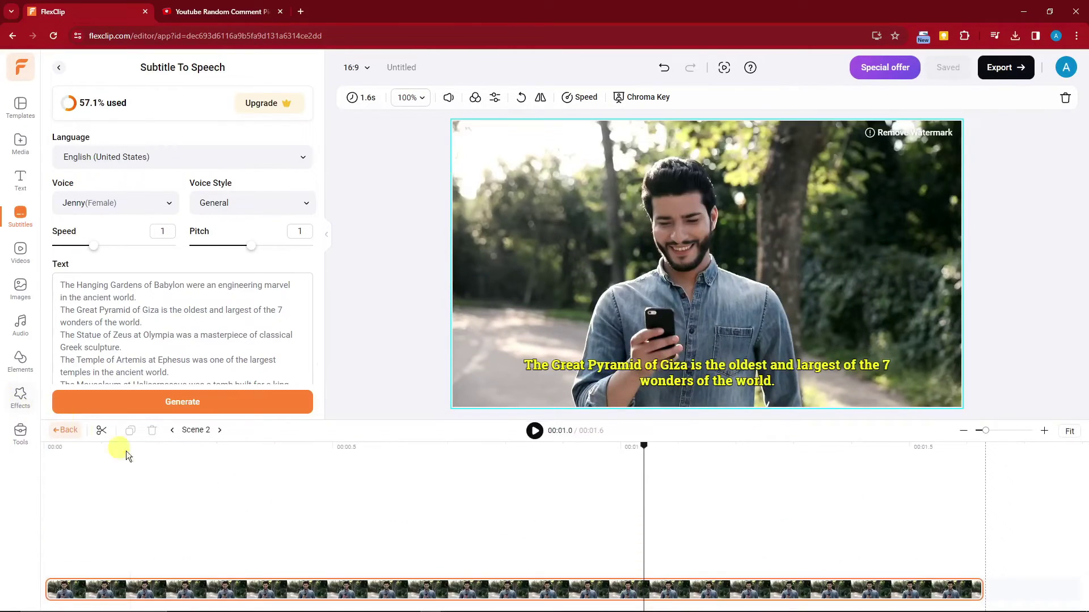
left_click(397, 367)
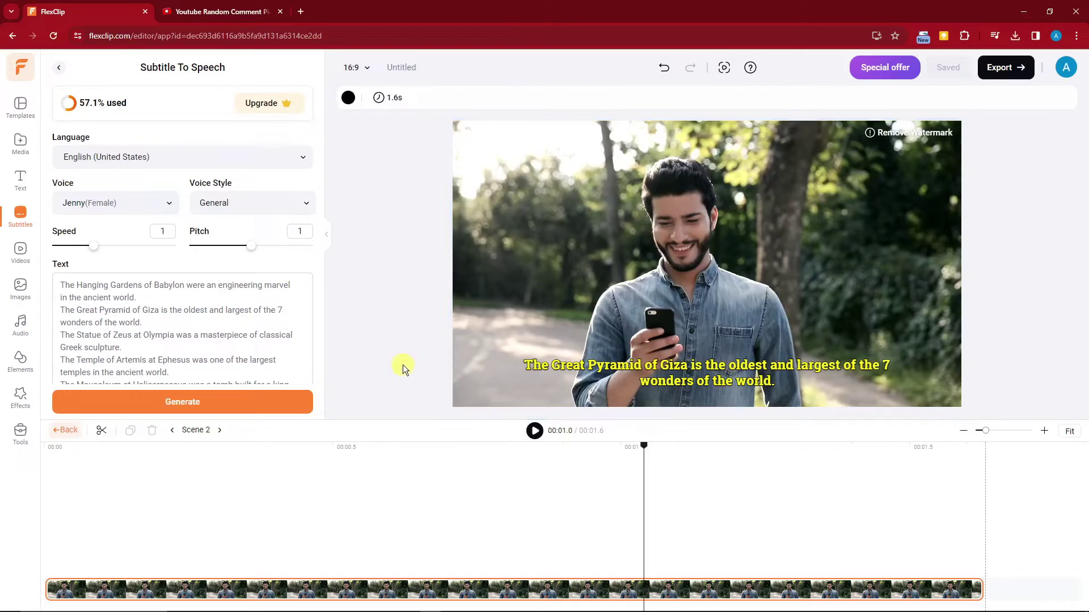
left_click(67, 435)
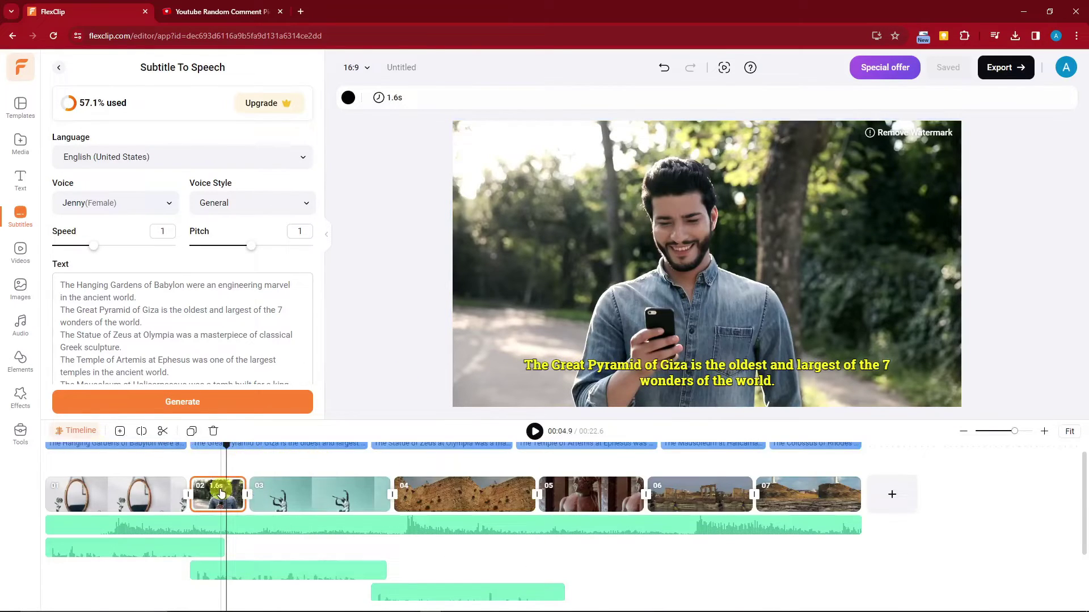
left_click(19, 397)
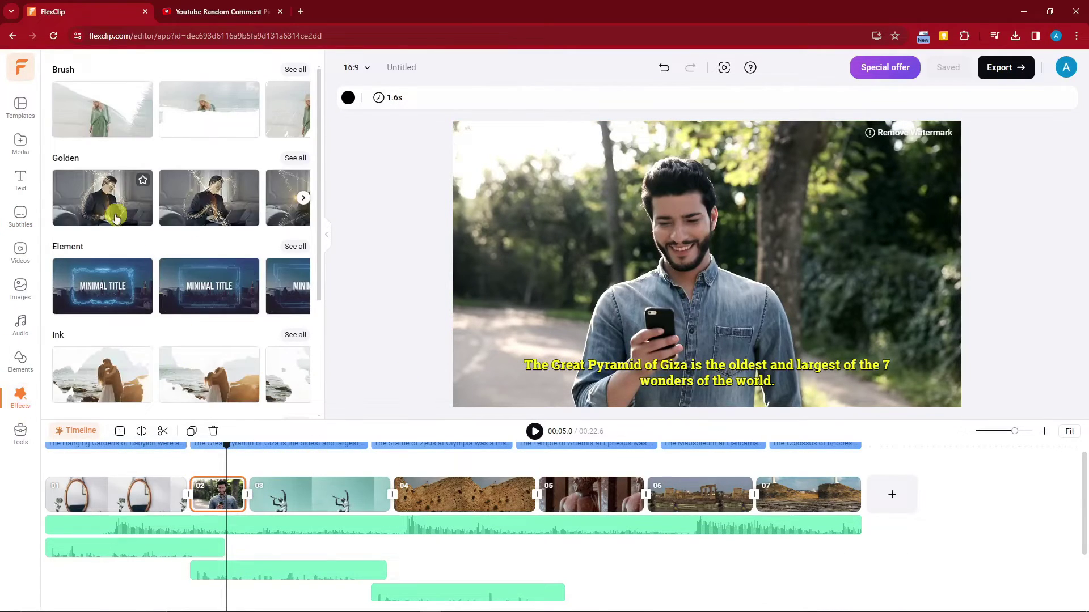
Apply the Golden effect to the second scene and preview it
left_click(115, 218)
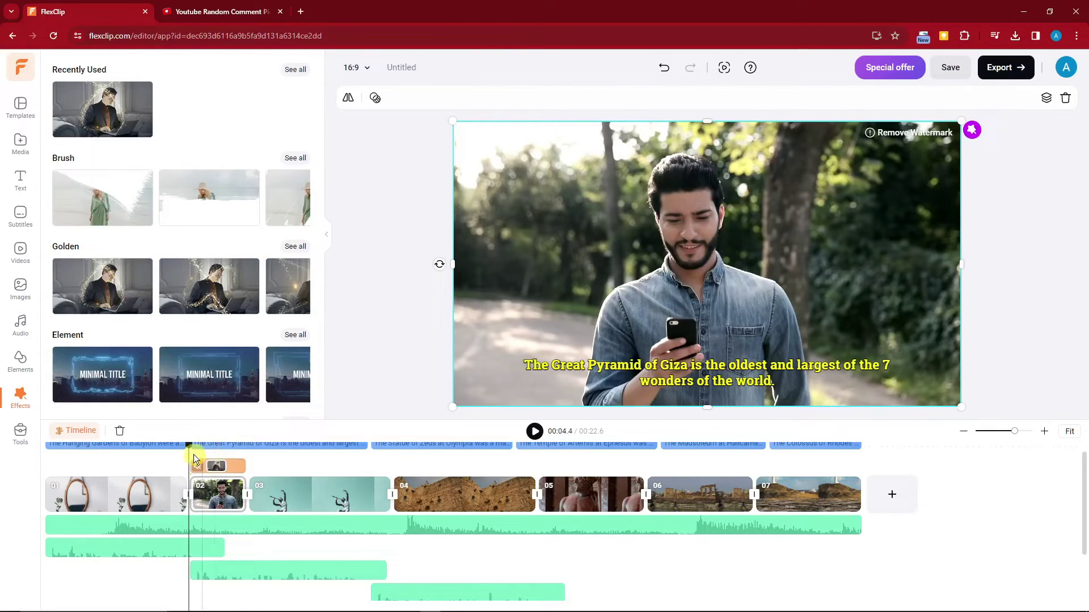
left_click(505, 444)
left_click(533, 431)
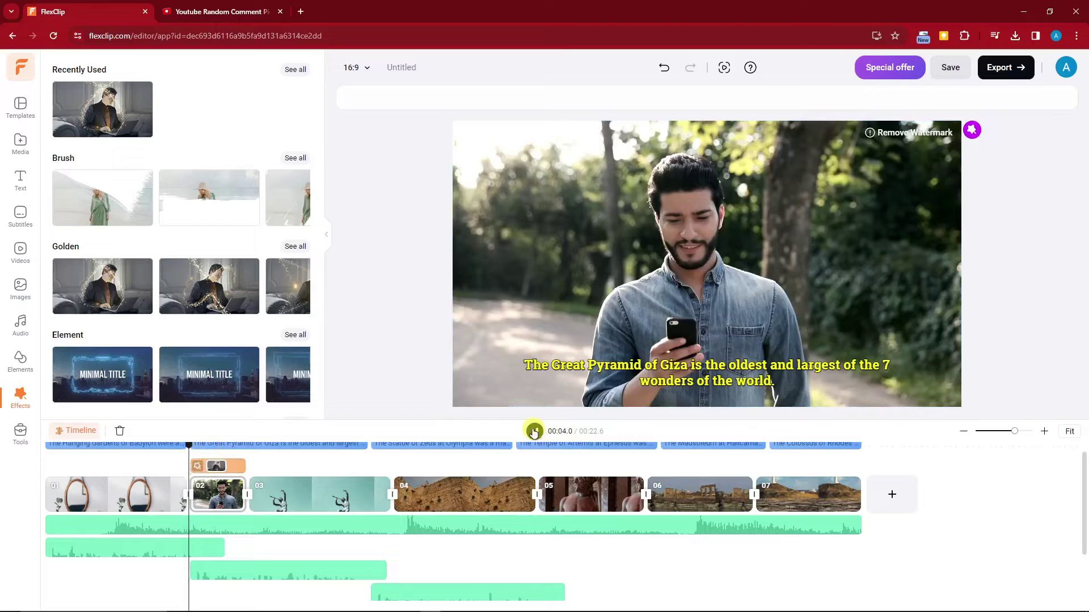
left_click(534, 430)
left_click(690, 264)
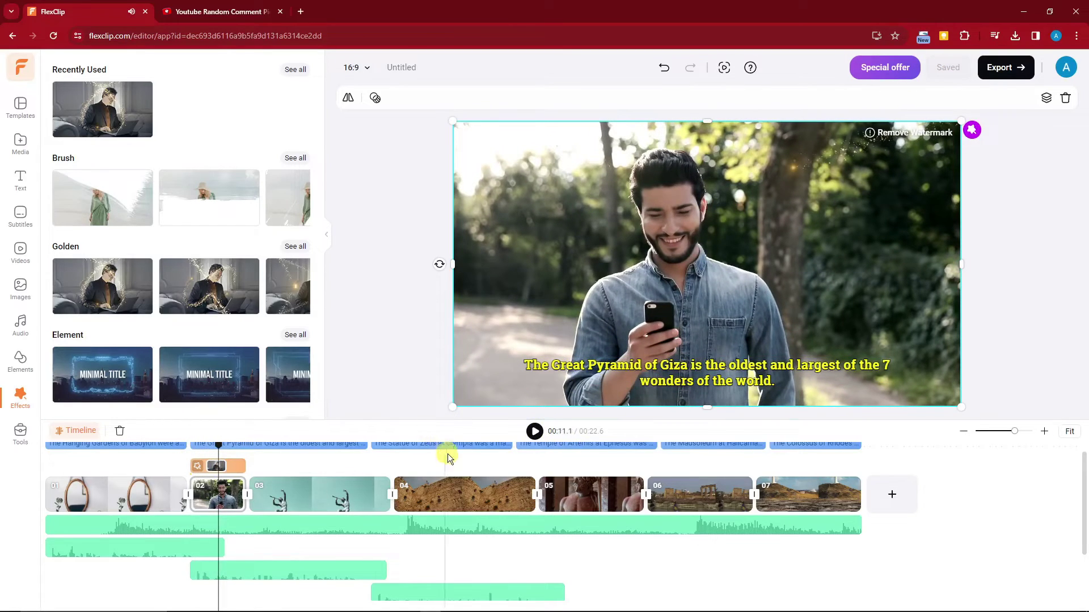
Give the statue scene a Sepia filter with reduced intensity
left_click(294, 490)
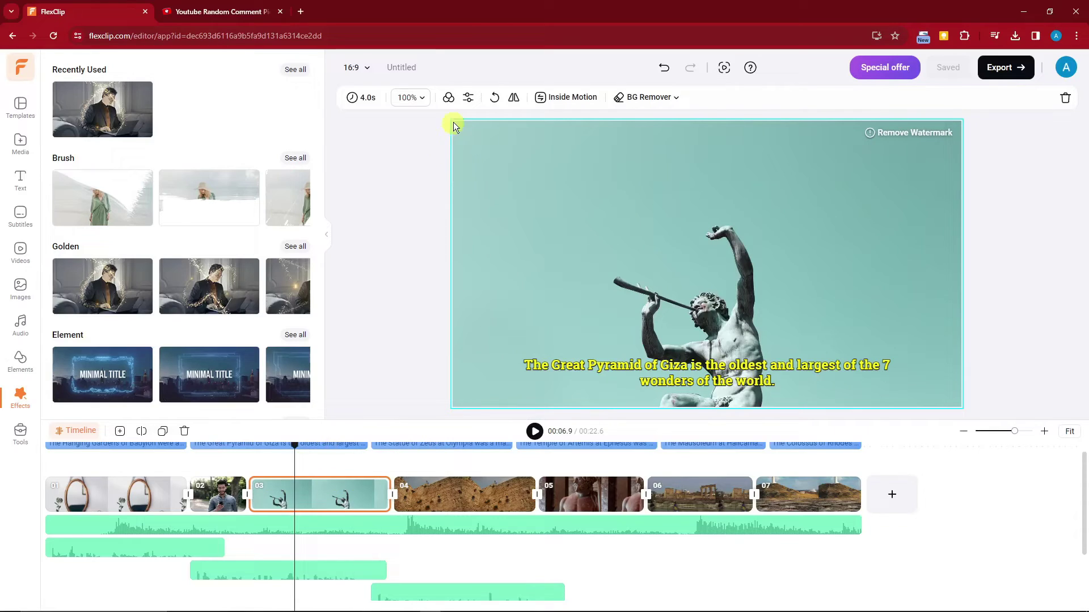
left_click(450, 98)
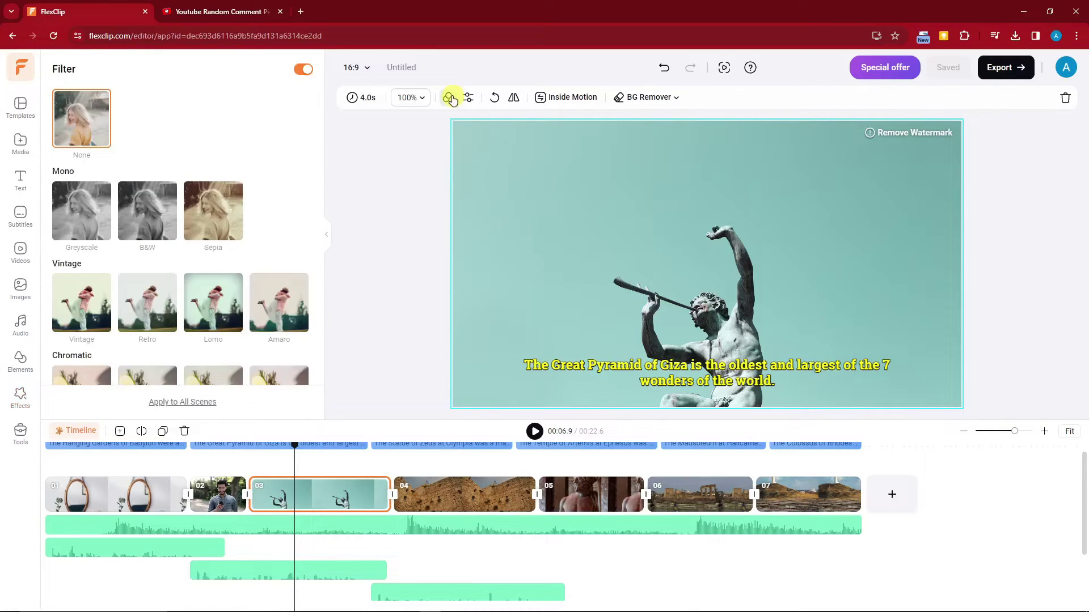
left_click(213, 205)
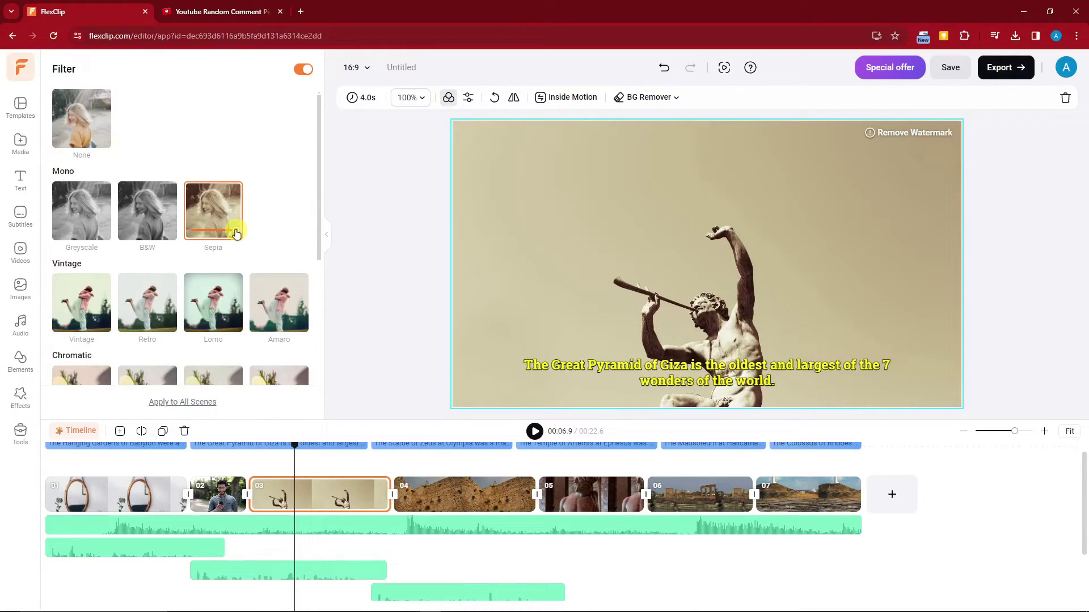
left_click_drag(236, 230, 208, 230)
left_click(469, 95)
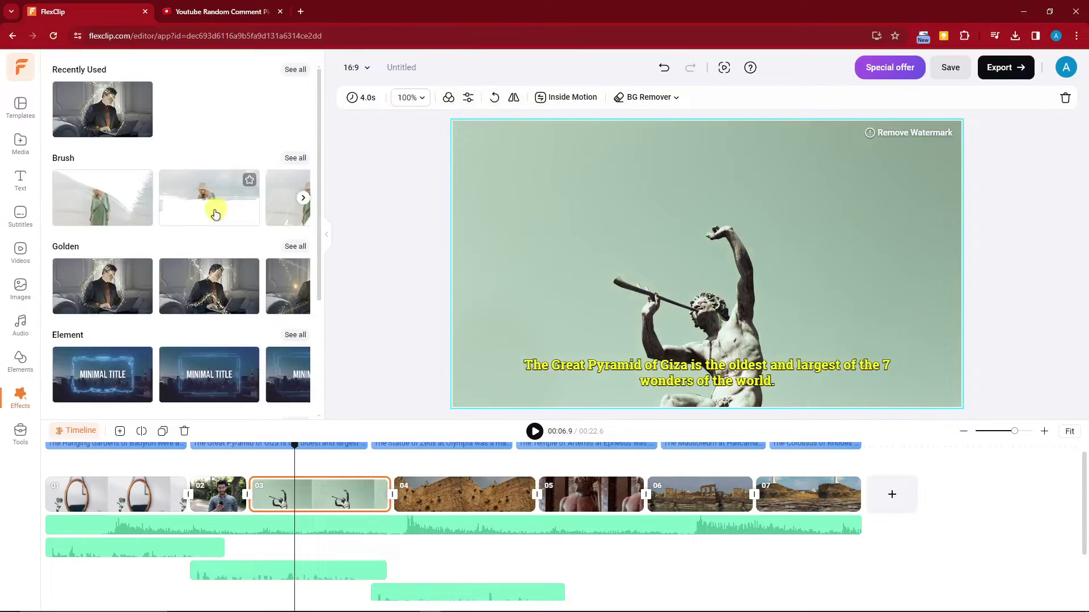
left_click(420, 145)
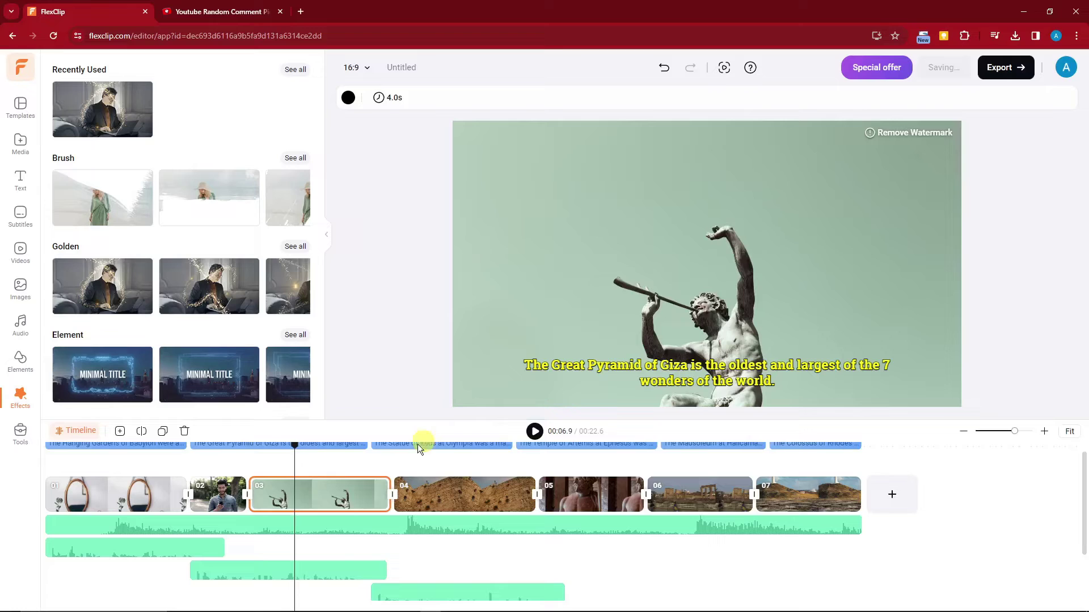
left_click_drag(296, 450, 465, 451)
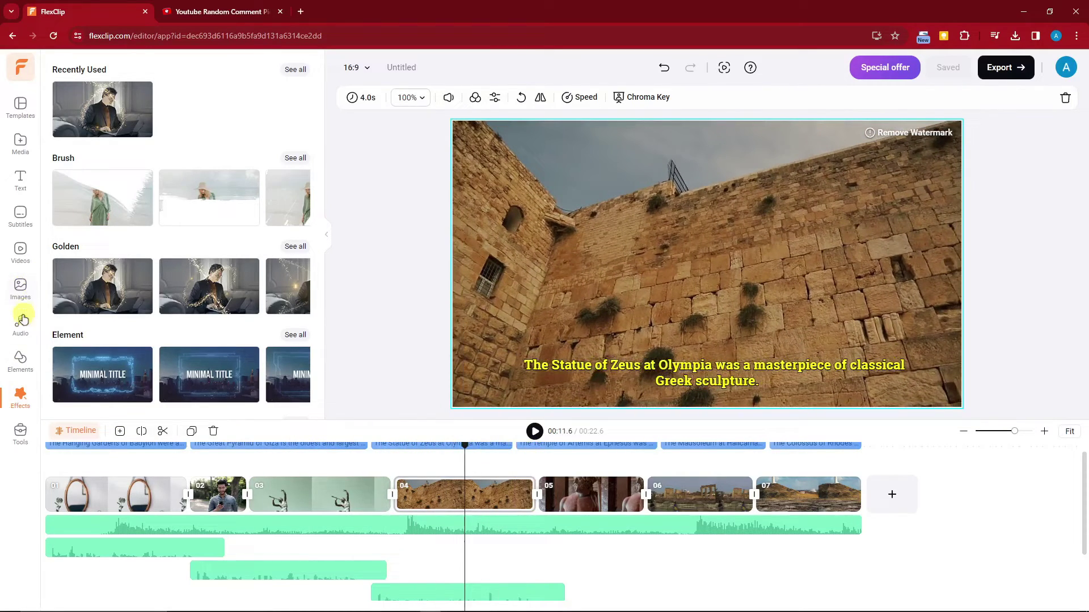
Place a yellow rounded square and a Subscribe sticker on the wall scene, then delete the square
left_click(20, 360)
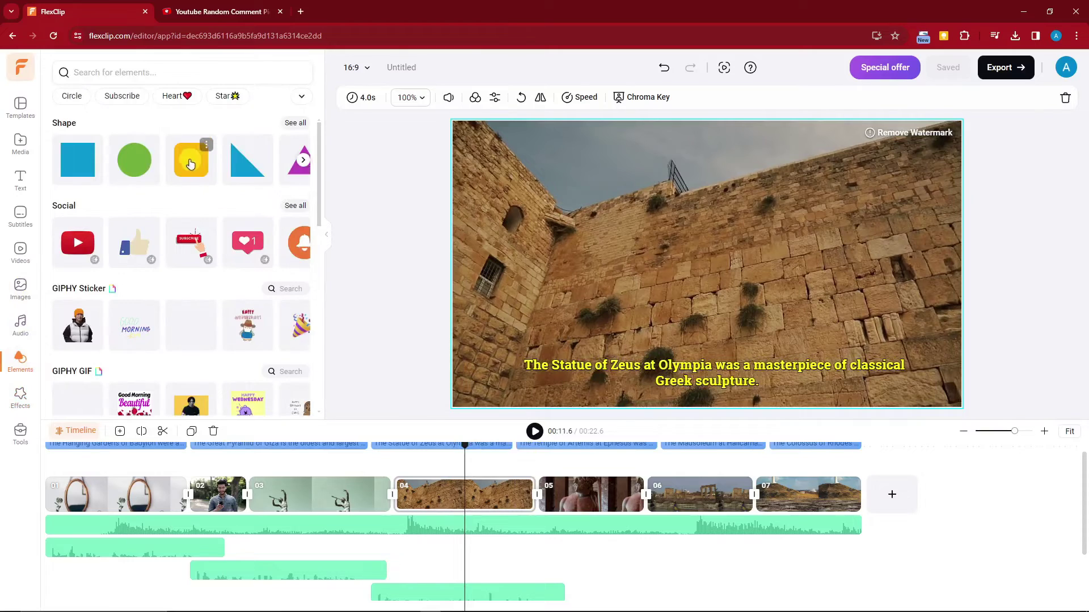
left_click_drag(193, 159, 504, 171)
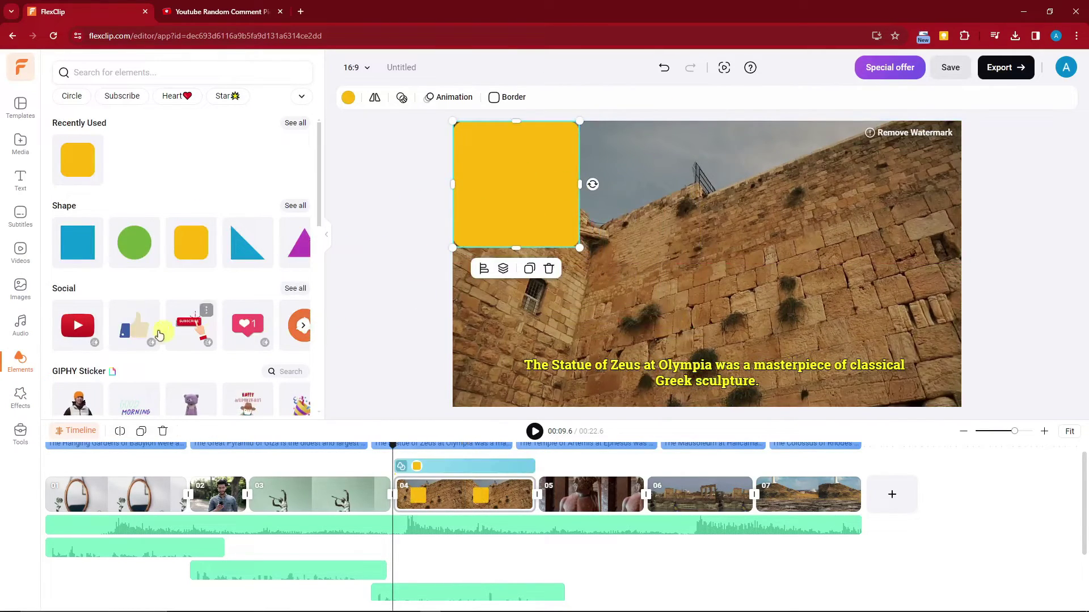
left_click_drag(396, 320, 731, 298)
left_click(530, 179)
key("Delete")
left_click(776, 309)
Enlarge and reposition the Subscribe sticker, then remove it from the scene
left_click_drag(673, 258, 540, 187)
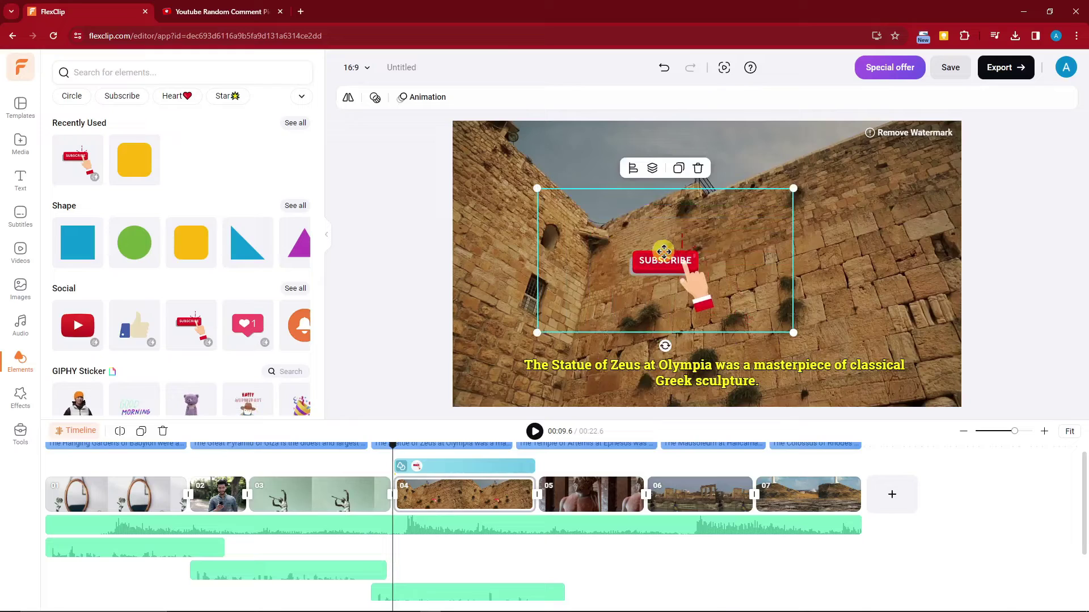
left_click_drag(632, 190, 669, 241)
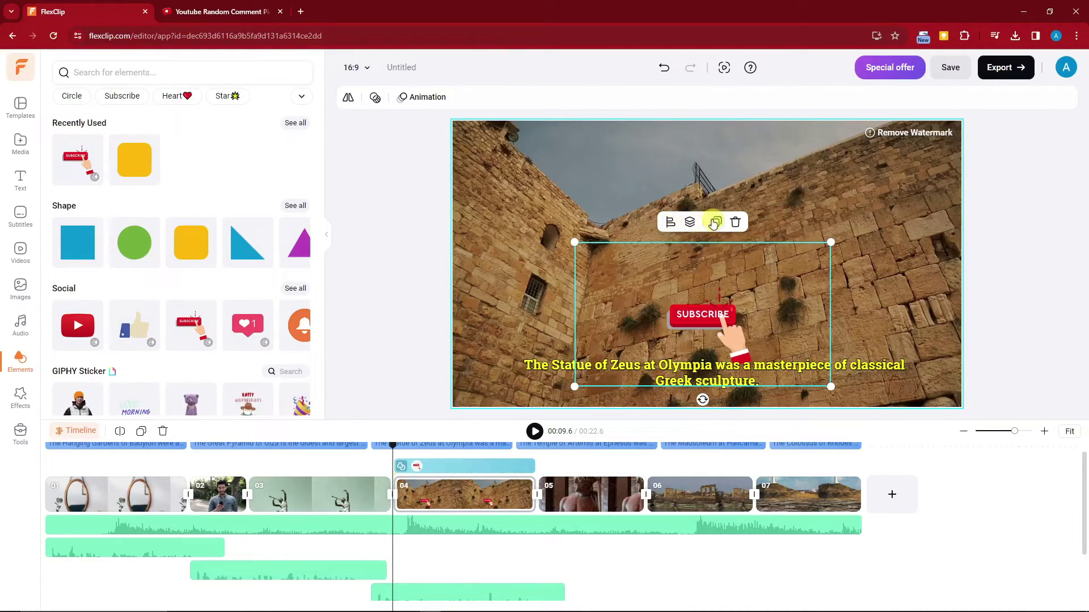
left_click(739, 223)
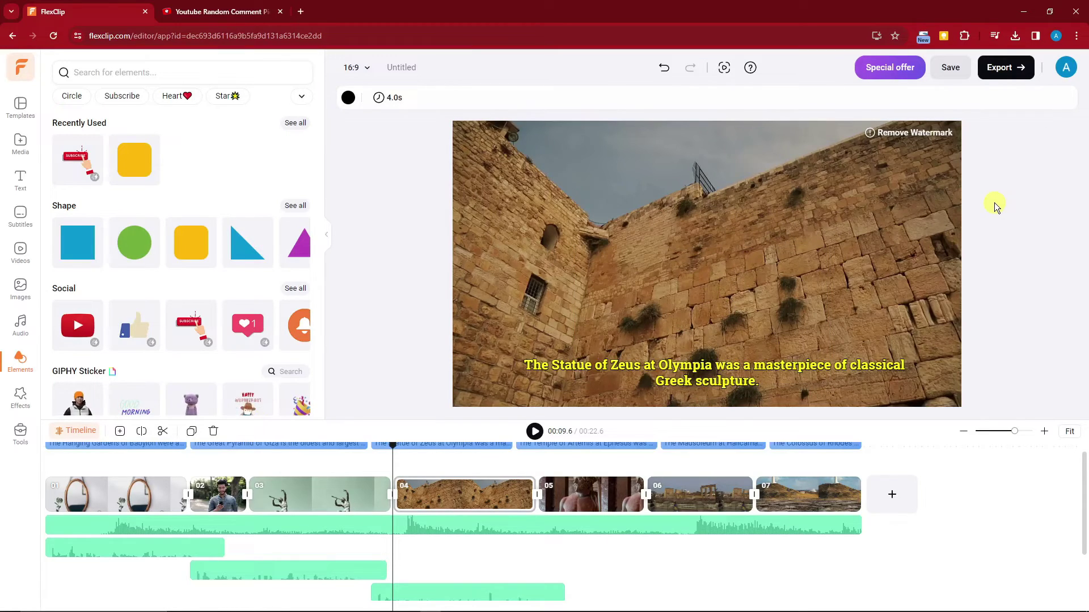
mouse_move(914, 136)
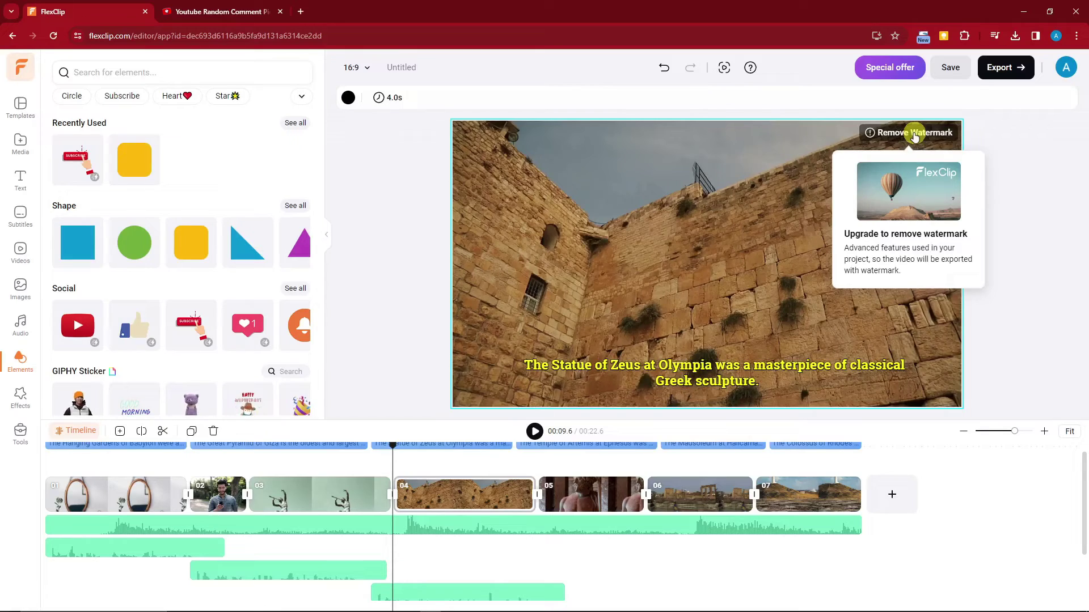
Add the CREATIVE DESIGNS title, move and edit the word CREATIVE, then delete the whole title
left_click(19, 182)
left_click(105, 209)
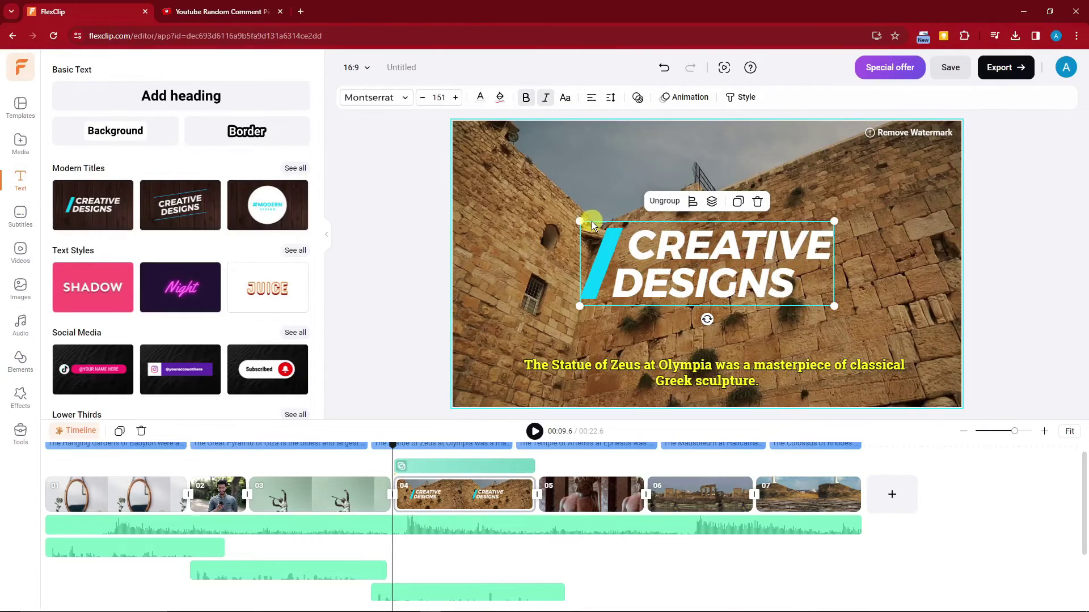
left_click(606, 238)
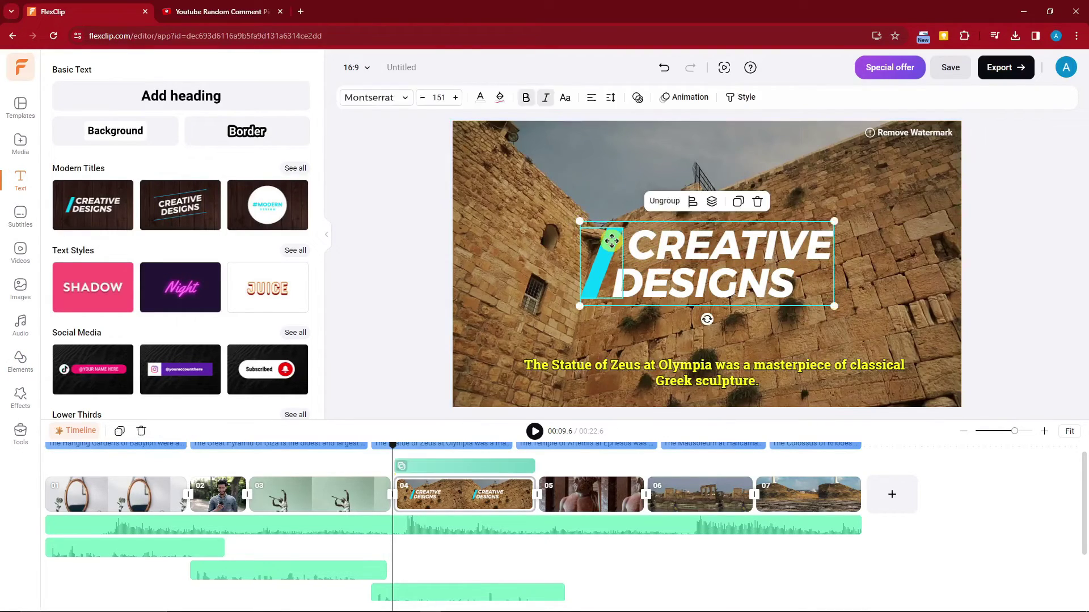
left_click(638, 243)
left_click_drag(638, 244, 519, 307)
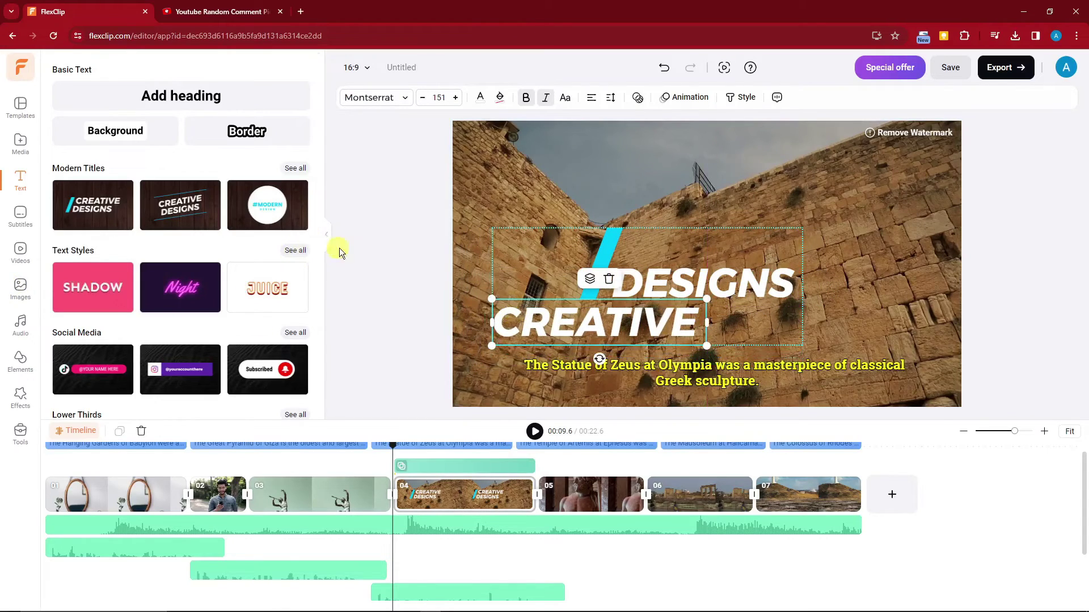
left_click(619, 322)
key("BackSpace")
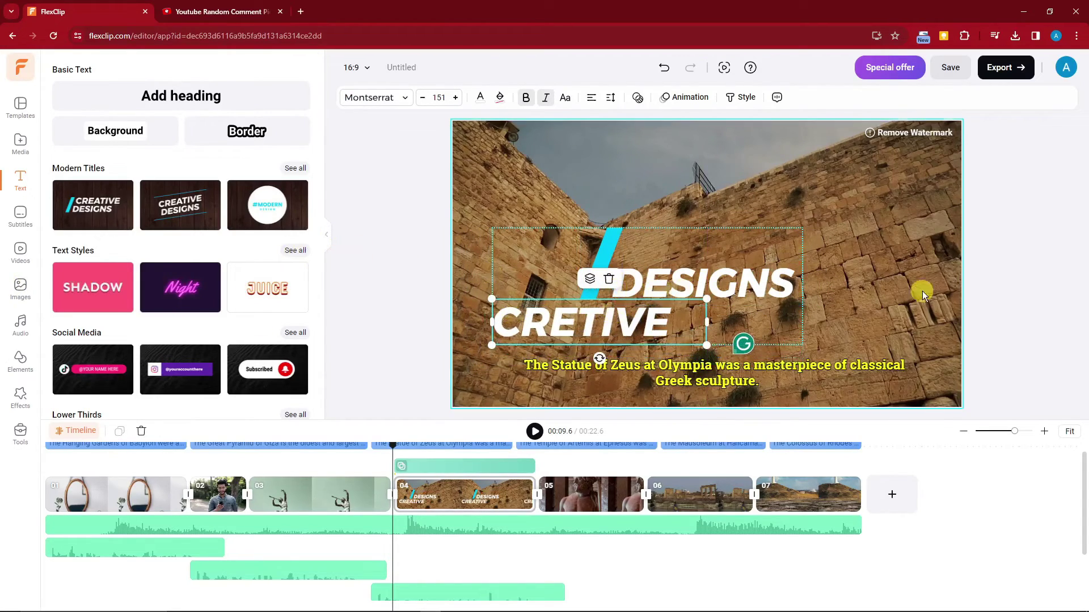
left_click(740, 286)
key("Delete")
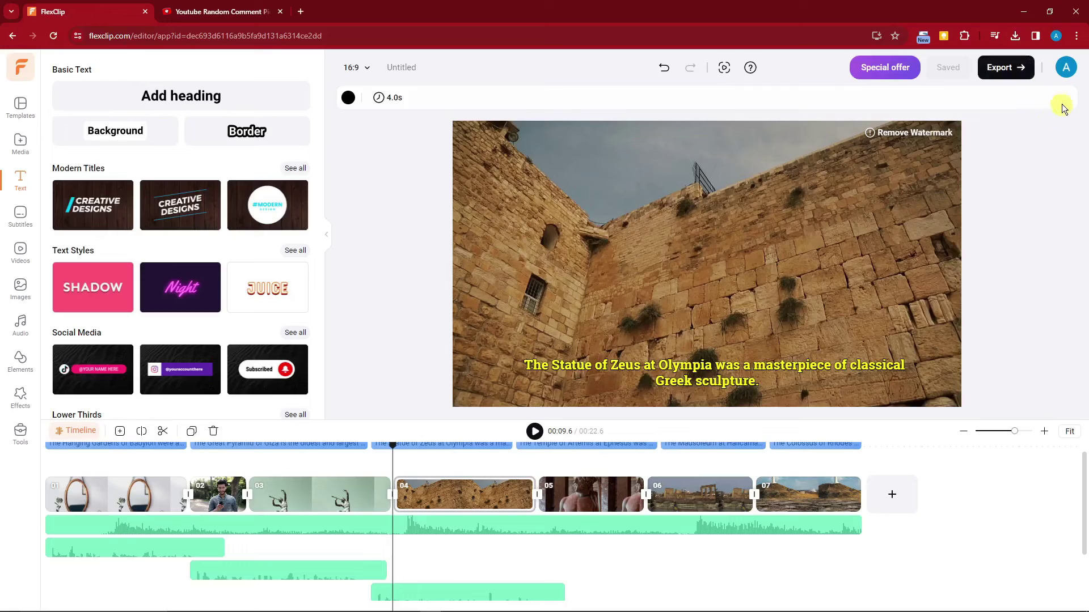
Compare monthly and annual plan prices, ending on monthly: Plus $15.99, Business $23.99
left_click(1071, 71)
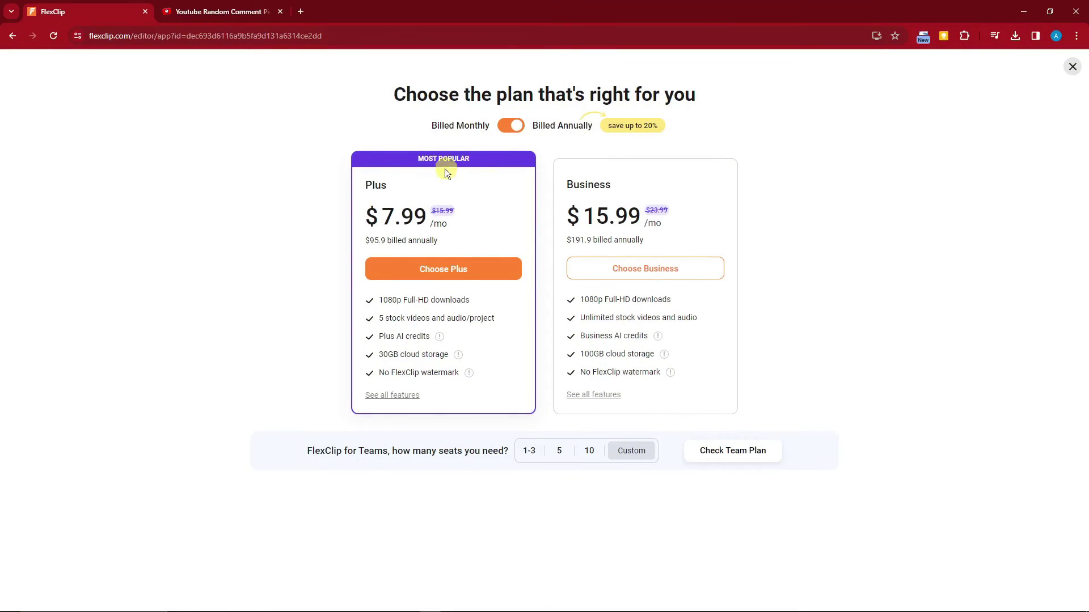
left_click(513, 128)
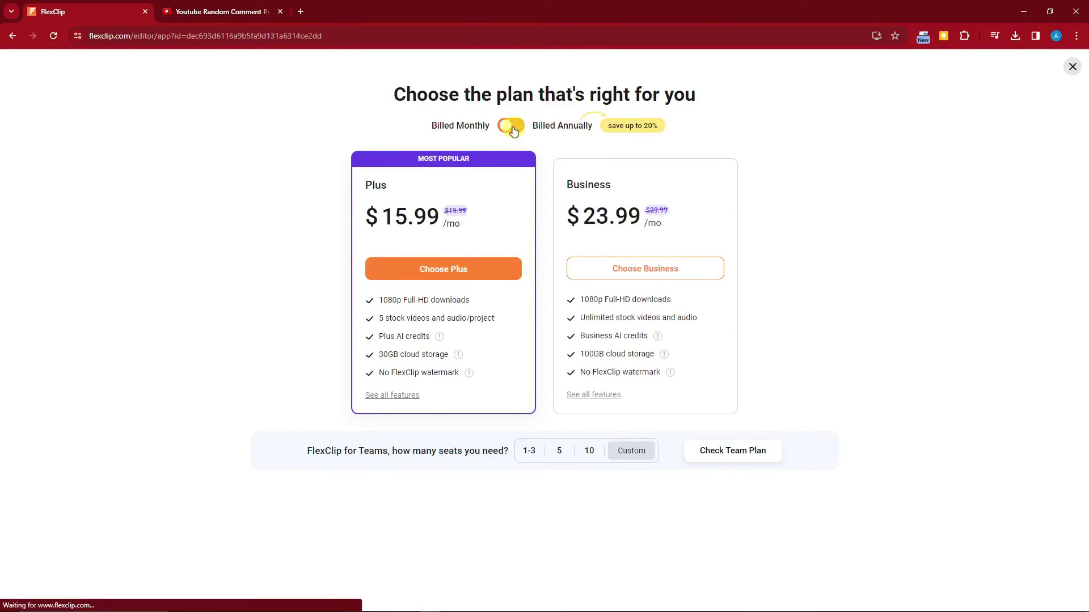
left_click(513, 128)
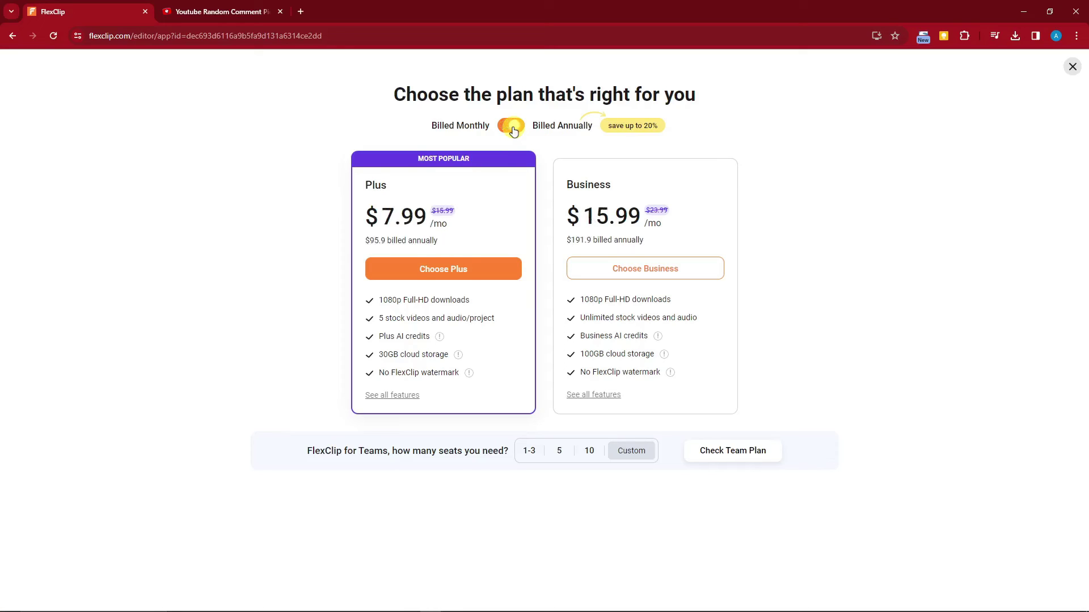
left_click(514, 128)
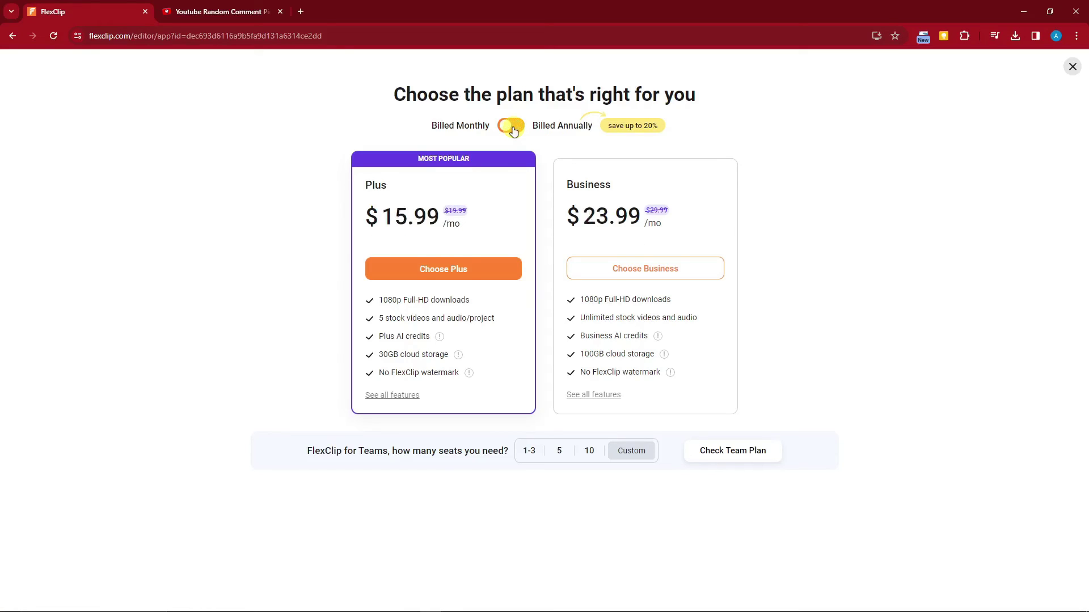